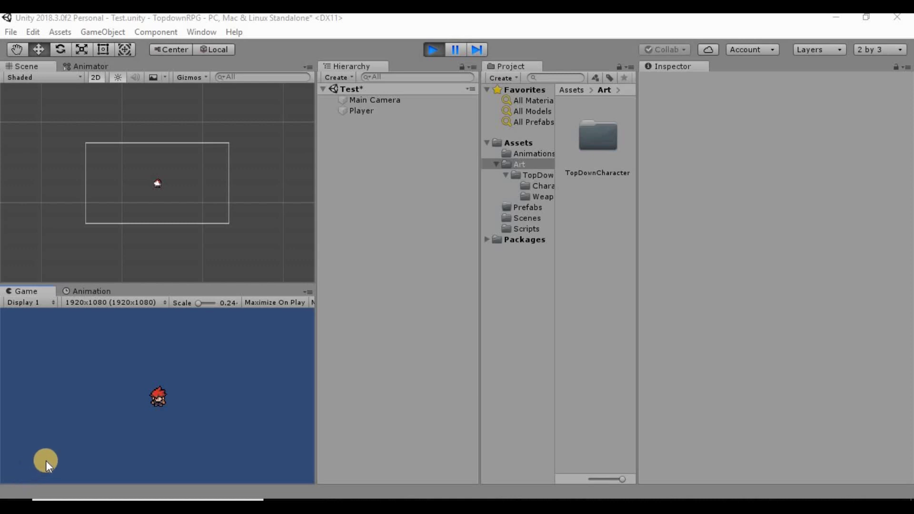
- Test the player character's movement up, down, left and right in the running game, and stop play mode
click(46, 465)
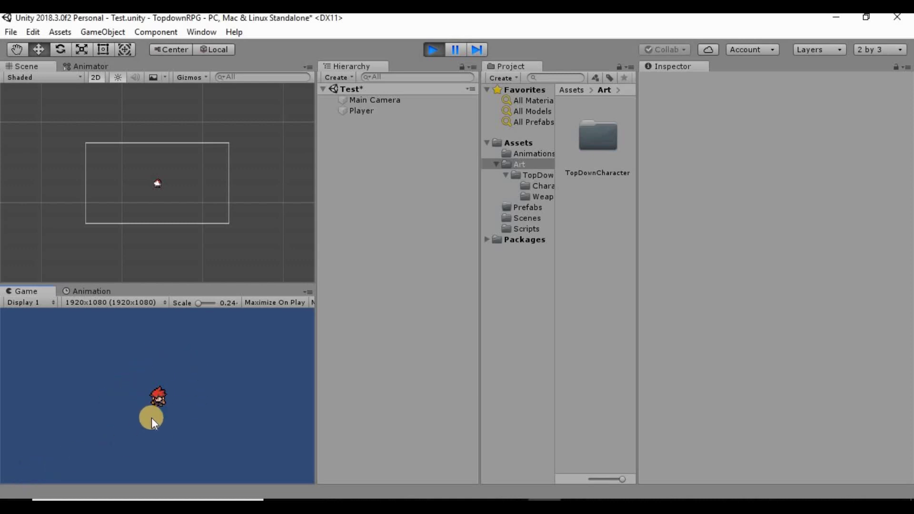
key(Down)
key(Up)
key(Up)
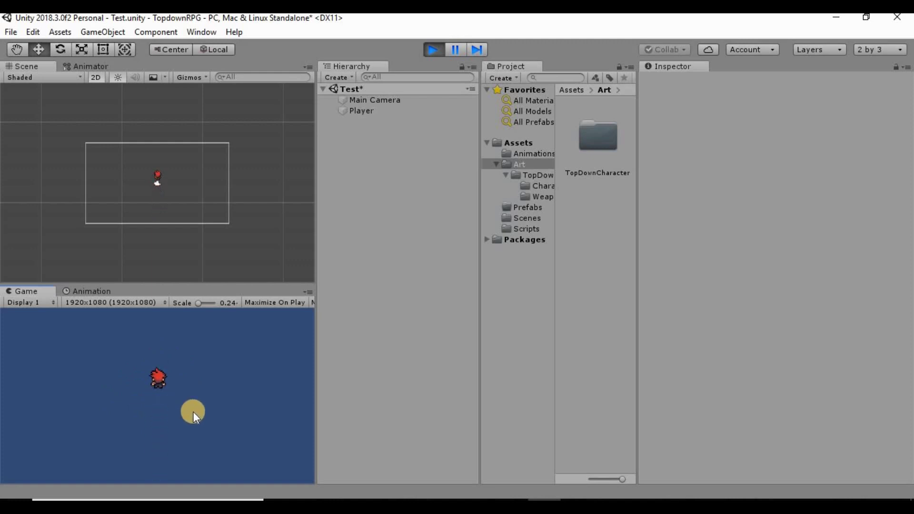
key(Right)
key(Left)
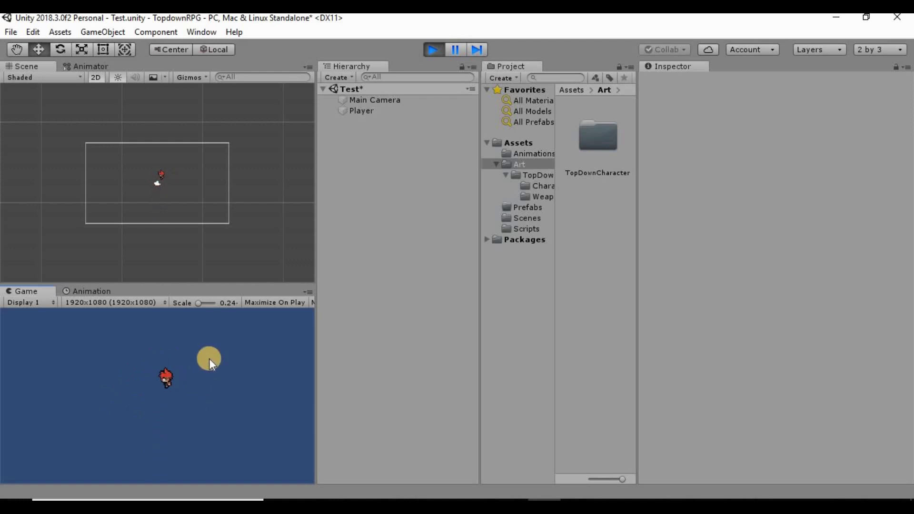
key(Left)
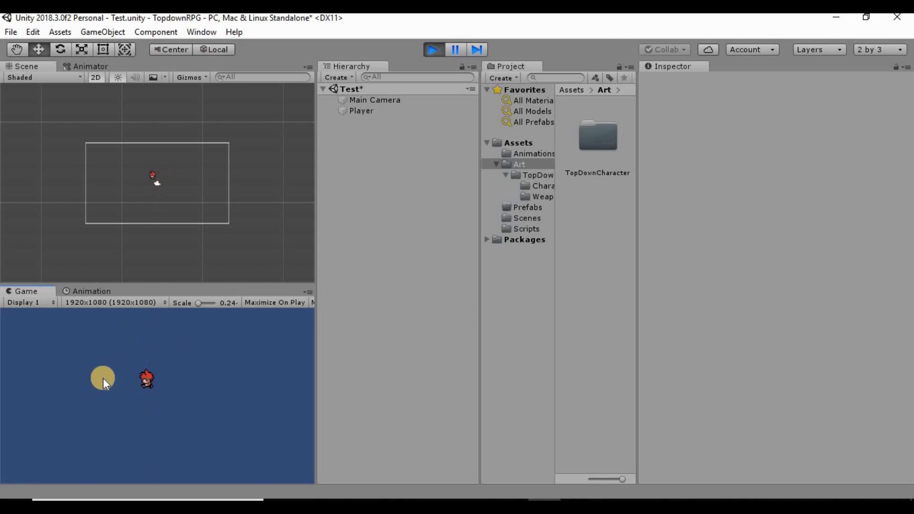
key(Right)
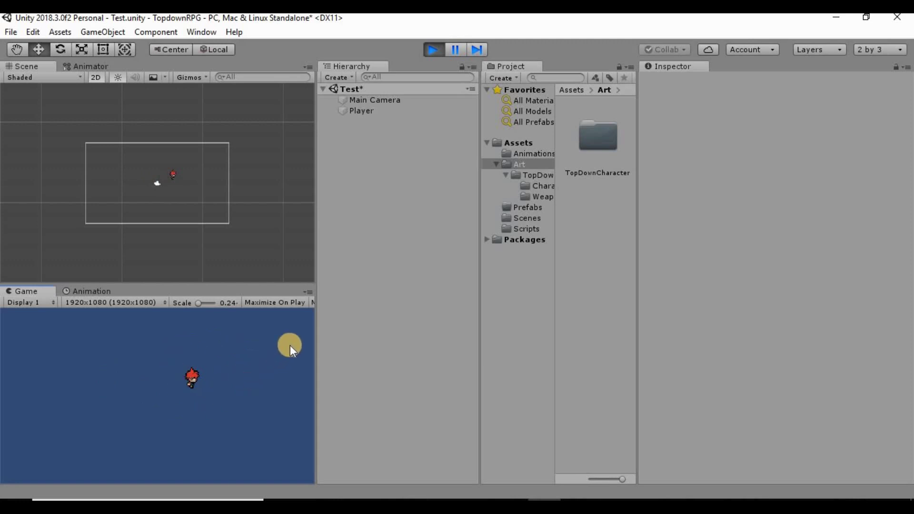
key(Down)
key(Left)
key(Up)
key(Right)
key(Up)
key(Down)
key(Left)
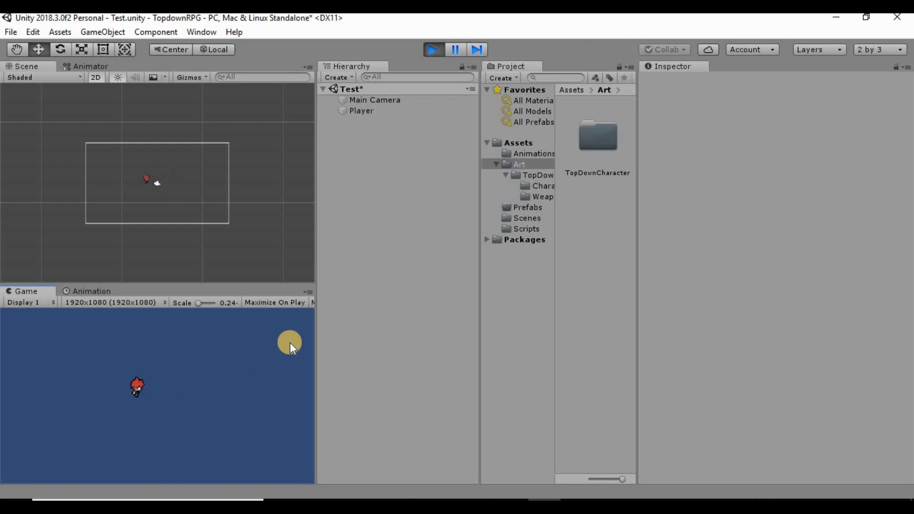
key(Right)
key(Up)
key(Left)
key(Down)
key(Right)
key(Up)
key(Left)
key(Down)
key(Right)
key(Down)
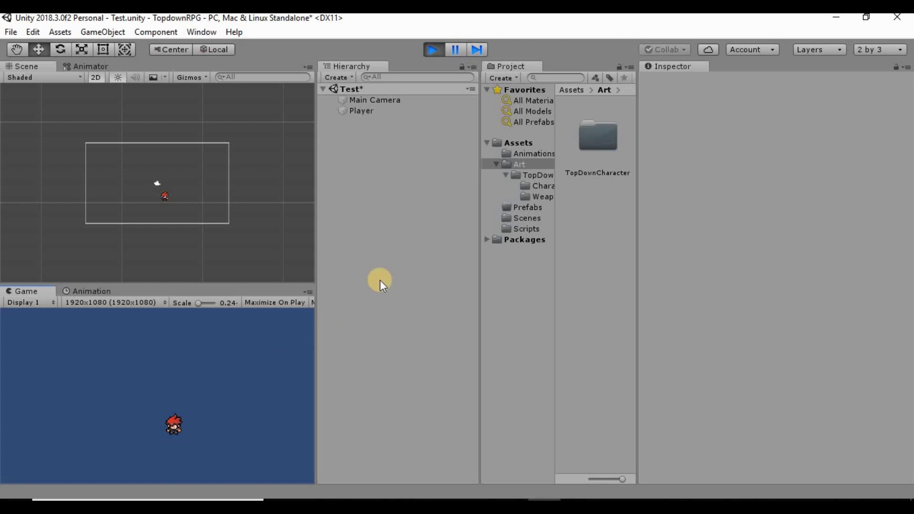
click(434, 50)
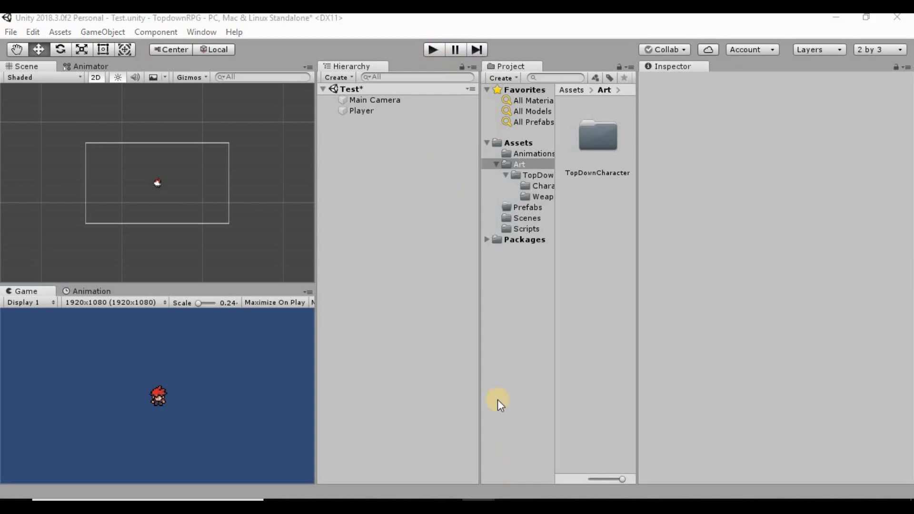
- Switch to the browser and examine the OpenGameArt page for Zelda-like tilesets and sprites, including its previews, contents and gfx.zip download
mouse_move(478, 499)
click(502, 445)
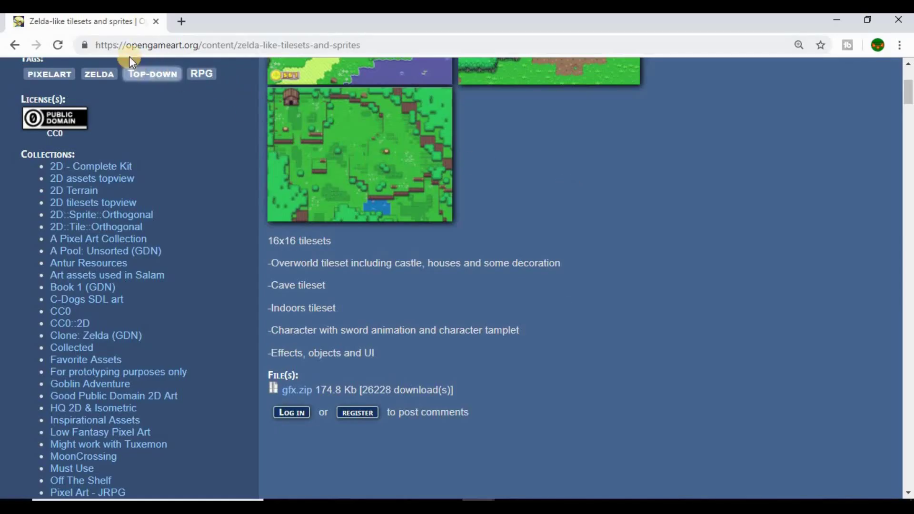
scroll(402, 220, up, 4)
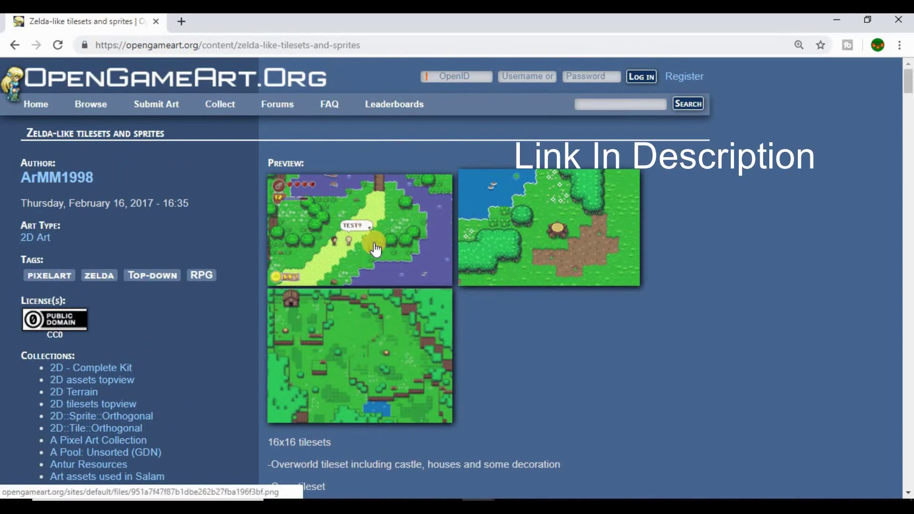
scroll(362, 243, down, 2)
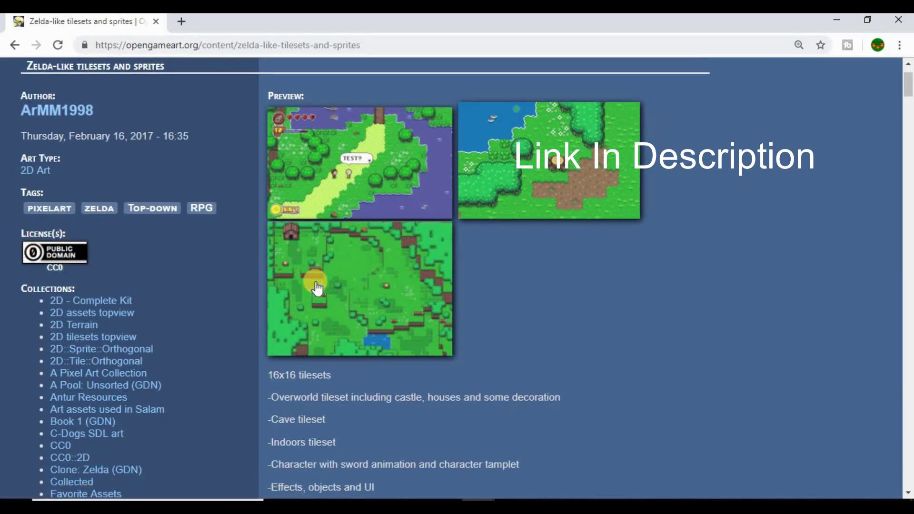
scroll(409, 299, down, 5)
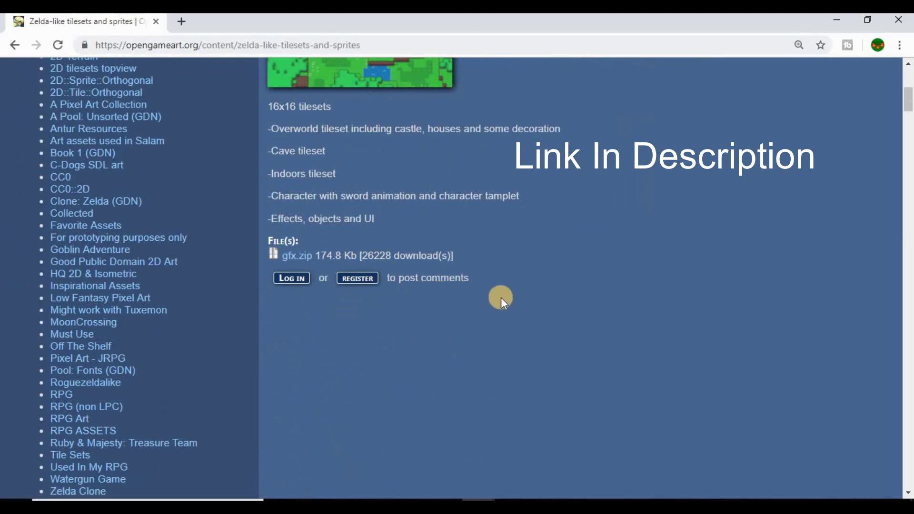
scroll(500, 299, up, 5)
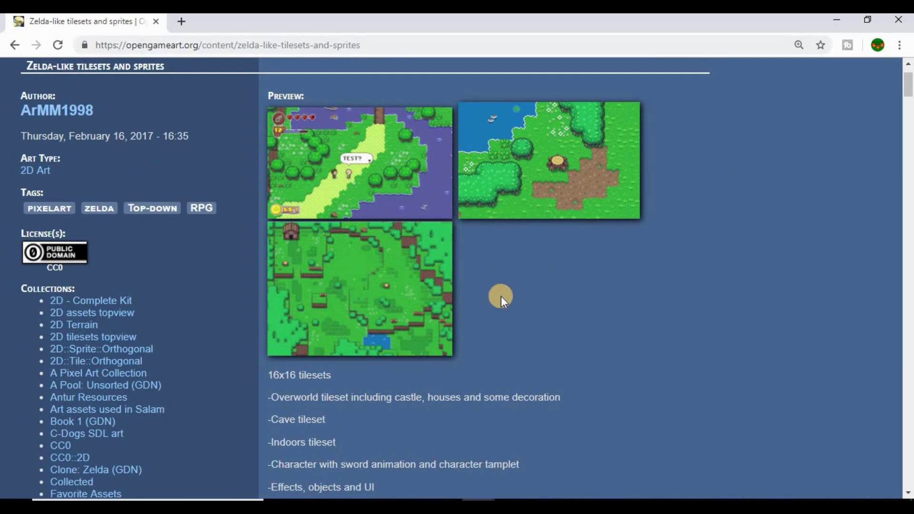
scroll(501, 296, down, 4)
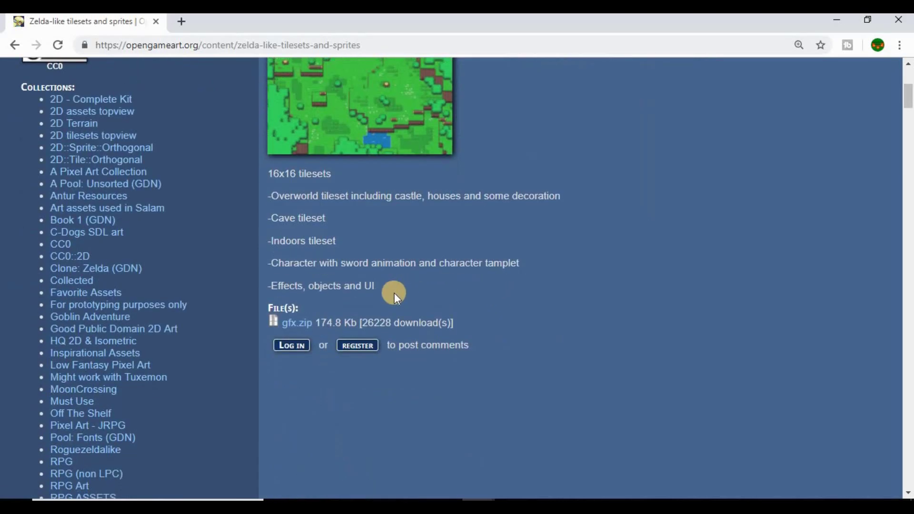
scroll(394, 292, up, 5)
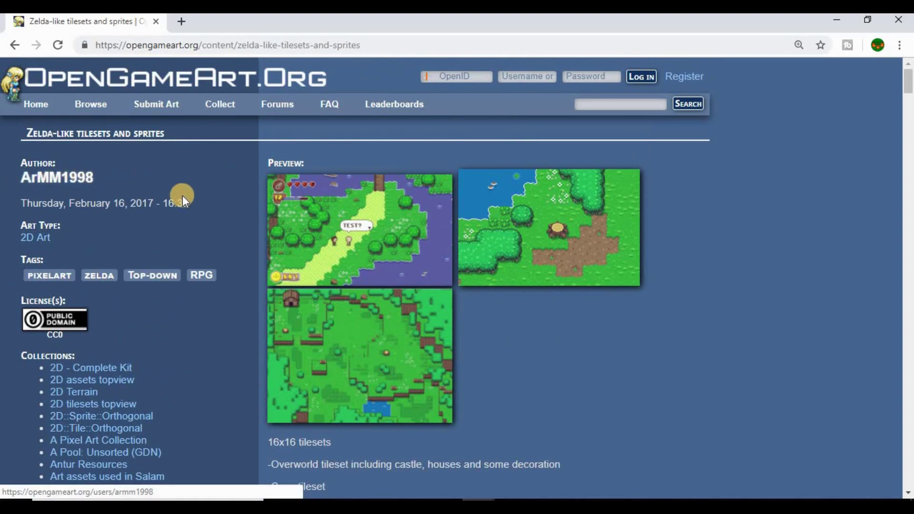
scroll(401, 239, down, 2)
scroll(401, 240, down, 6)
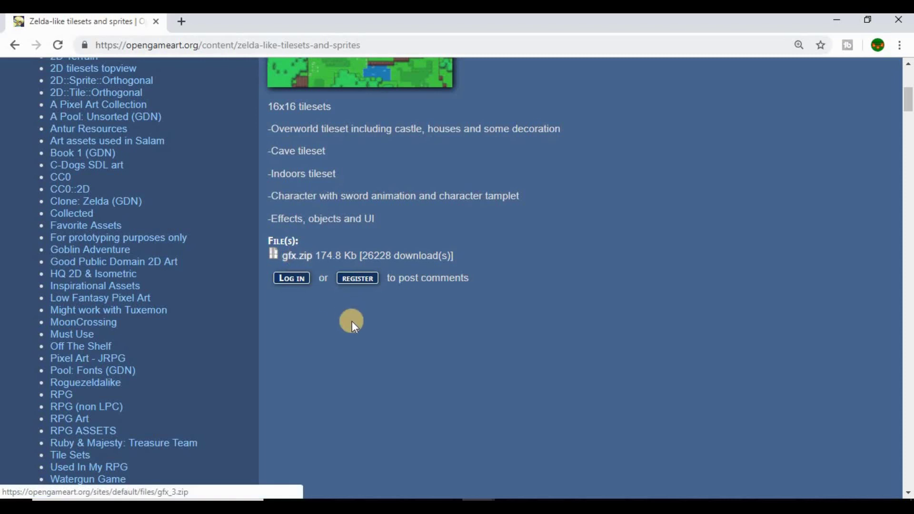
- Switch to File Explorer, open the downloaded gfx folder and look over the character, log, NPC_test and Overworld sprite sheets
key(alt+Tab)
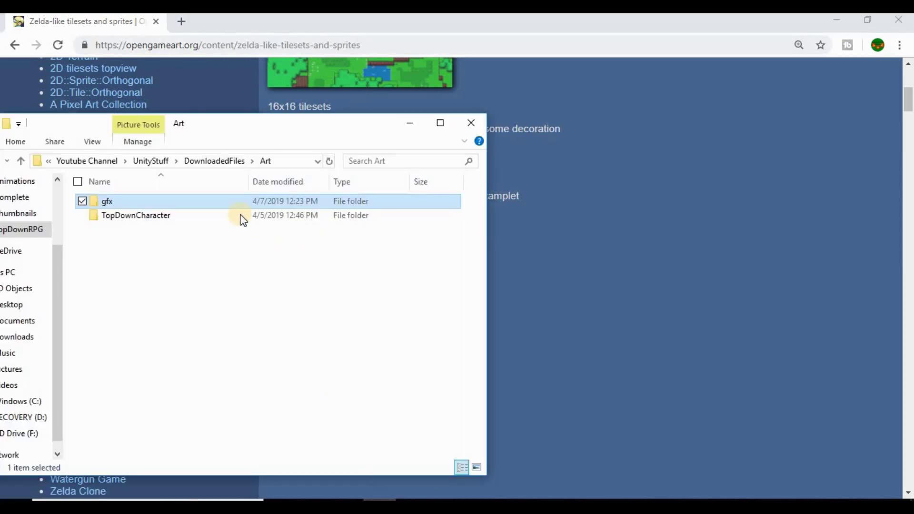
double_click(118, 201)
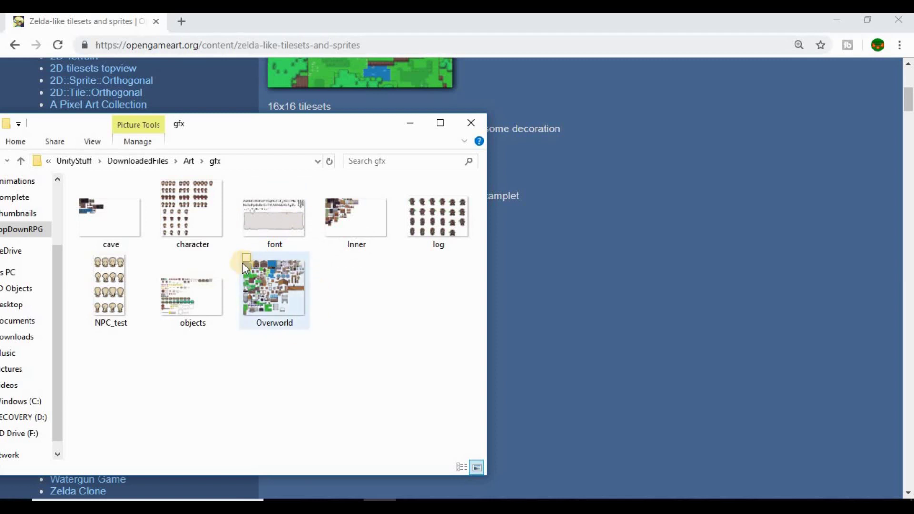
mouse_move(303, 273)
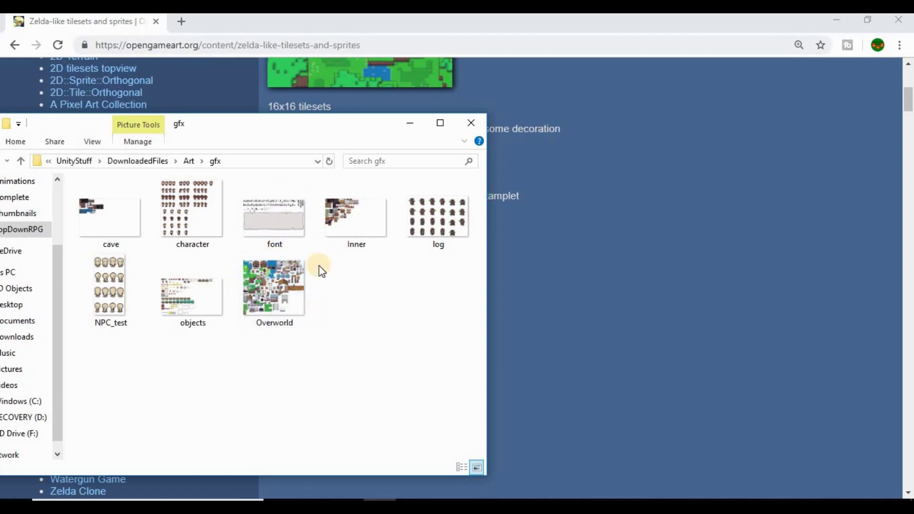
click(198, 205)
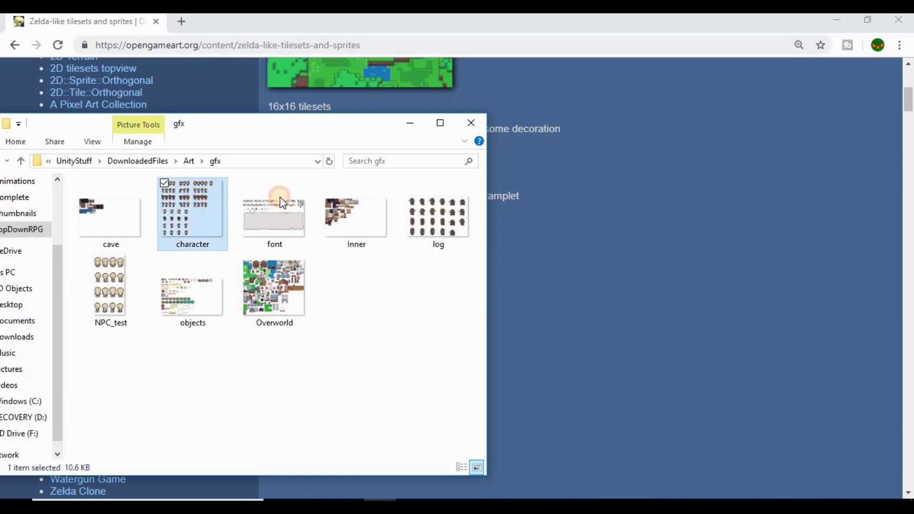
click(430, 221)
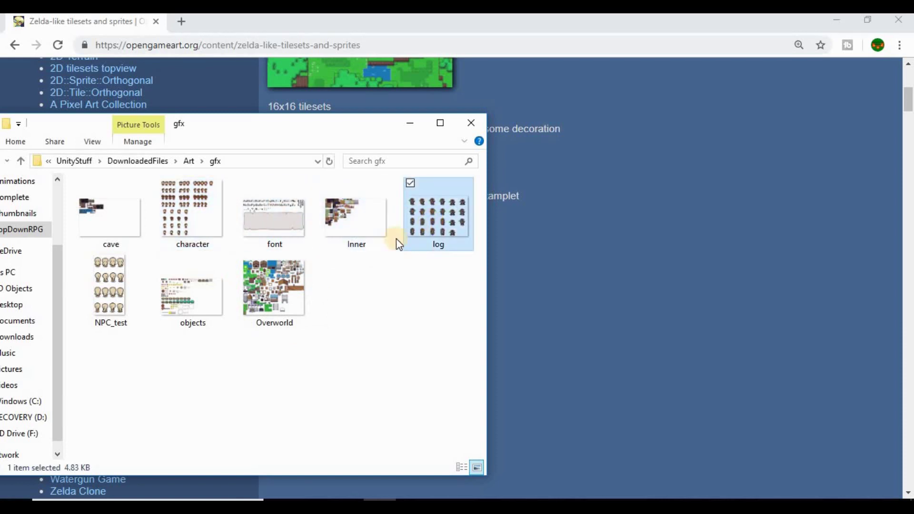
click(119, 289)
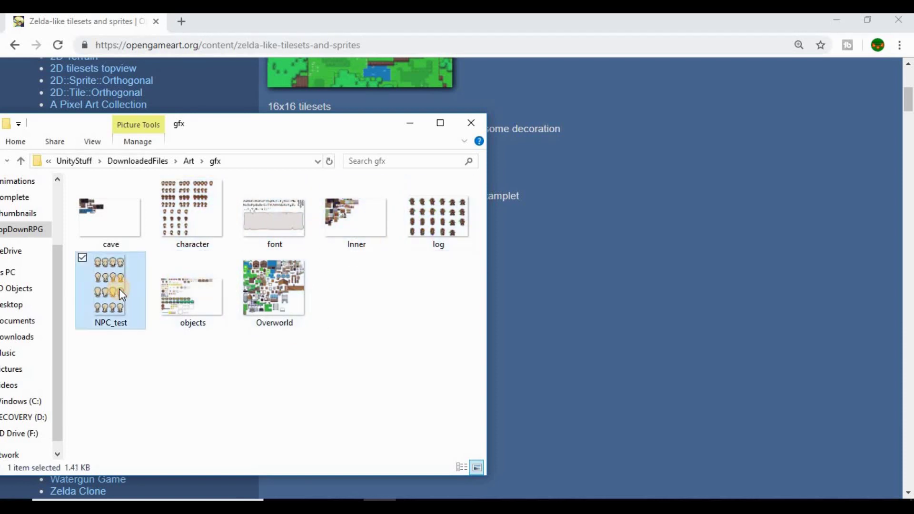
mouse_move(118, 261)
click(275, 318)
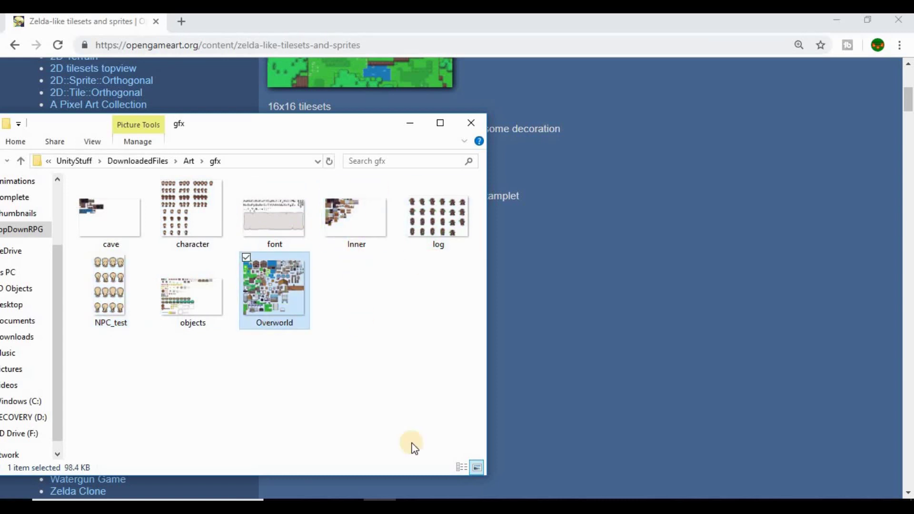
- Import the Overworld image from the gfx folder into the Unity project's Art folder
click(544, 500)
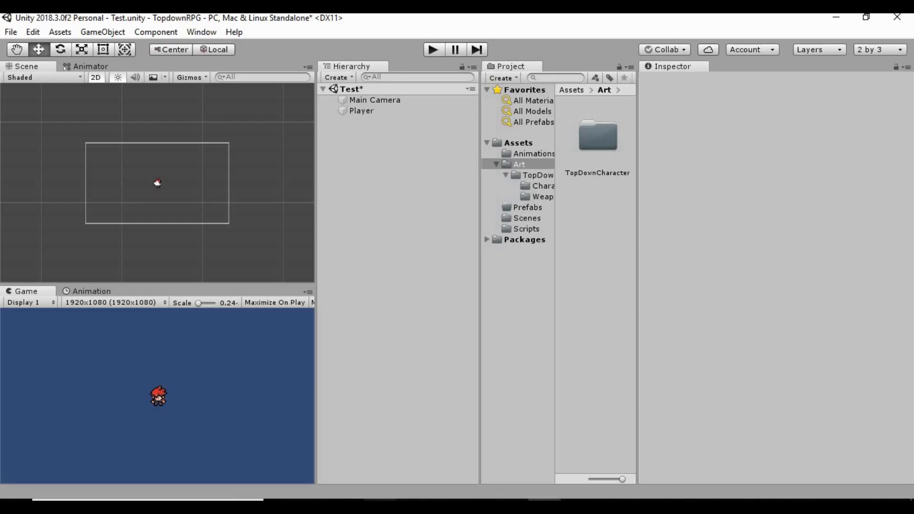
click(367, 499)
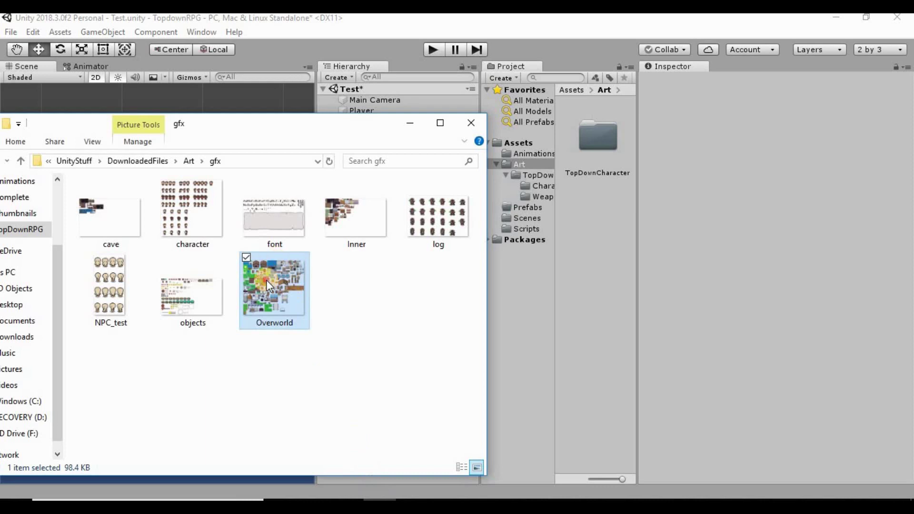
drag(267, 280, 592, 219)
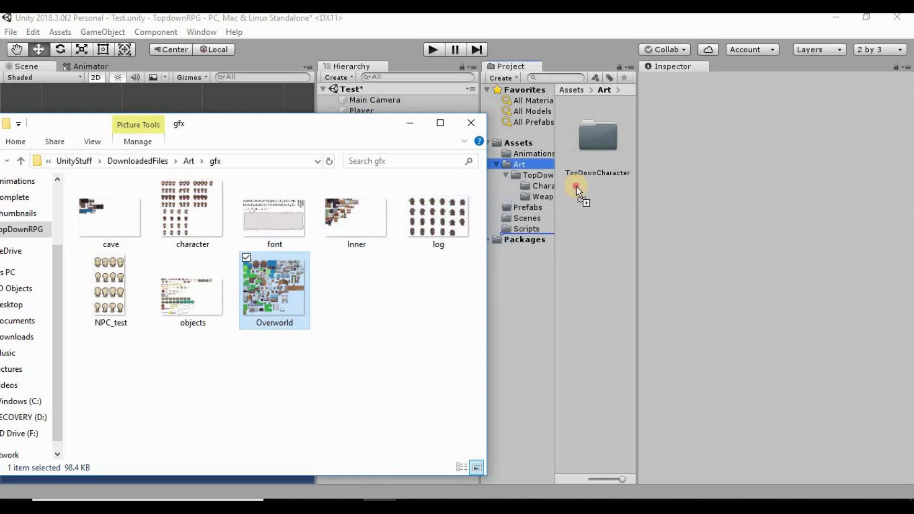
drag(576, 187, 534, 163)
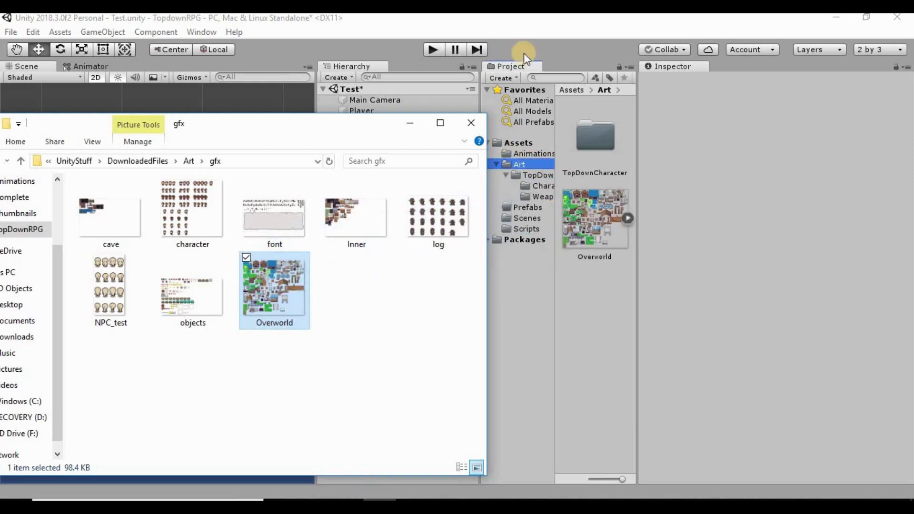
click(536, 25)
- In the Overworld texture's import settings, set Sprite Mode to Multiple and Pixels Per Unit to 16
click(605, 232)
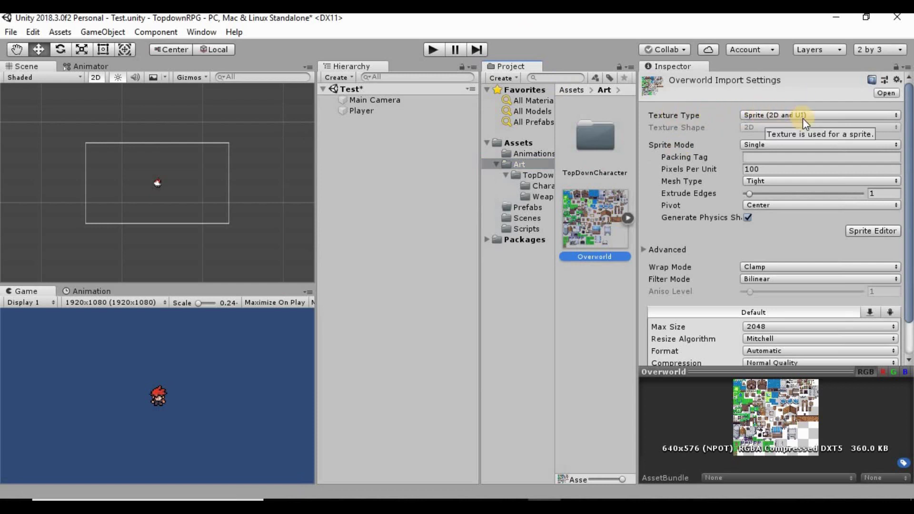
click(827, 145)
click(813, 174)
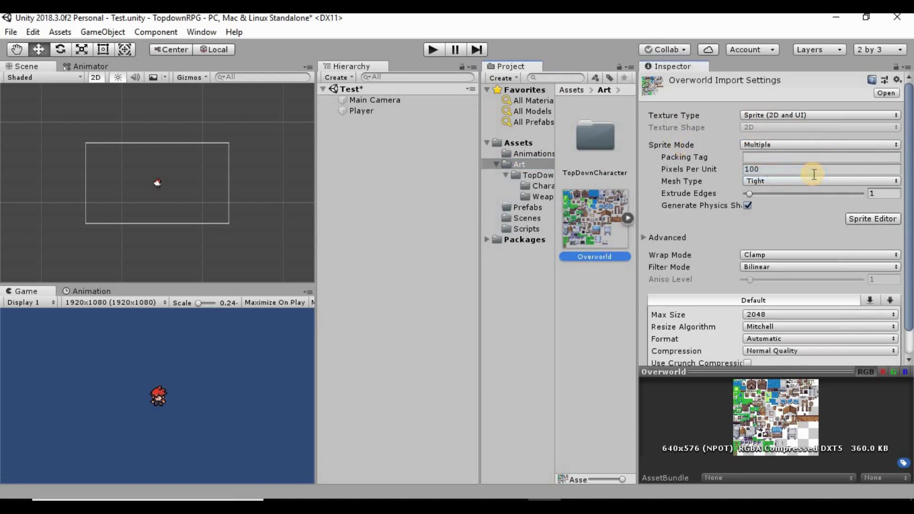
click(813, 172)
text(16)
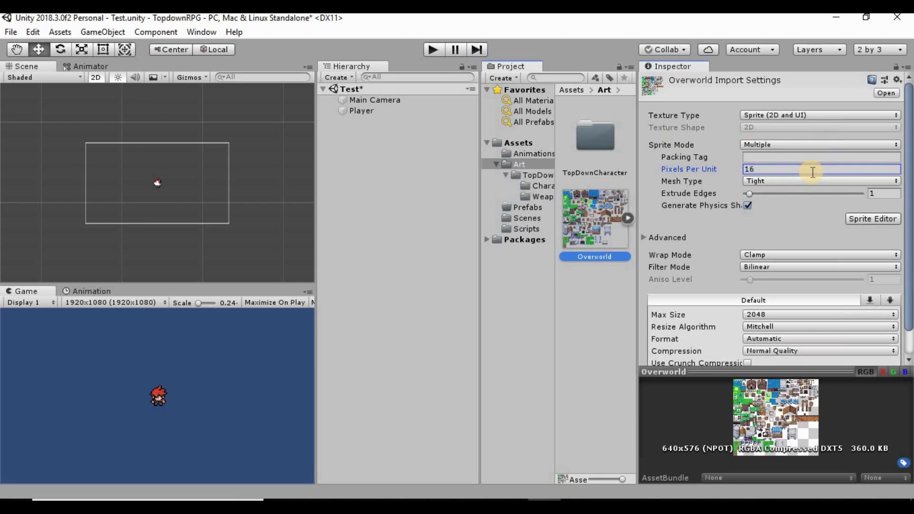
- Set the Overworld texture's Filter Mode to Point (no filter) and its Max Size to 1024
click(752, 266)
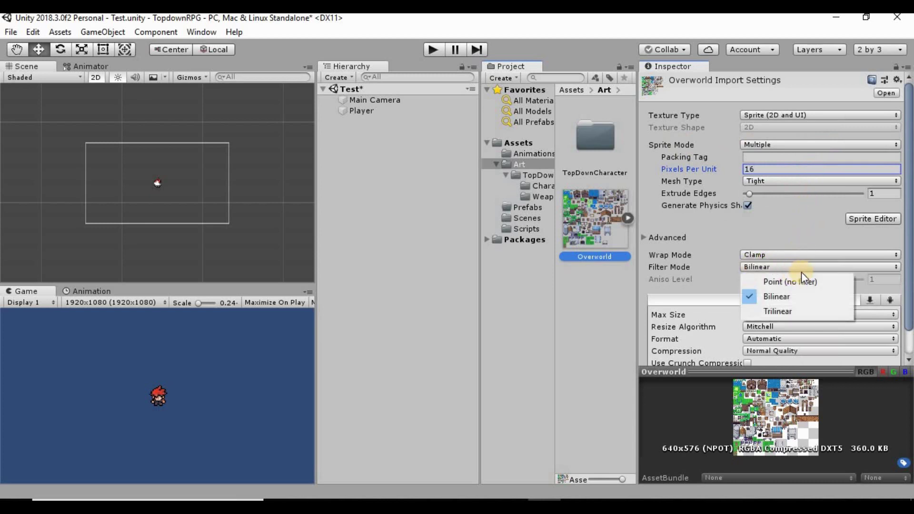
click(781, 282)
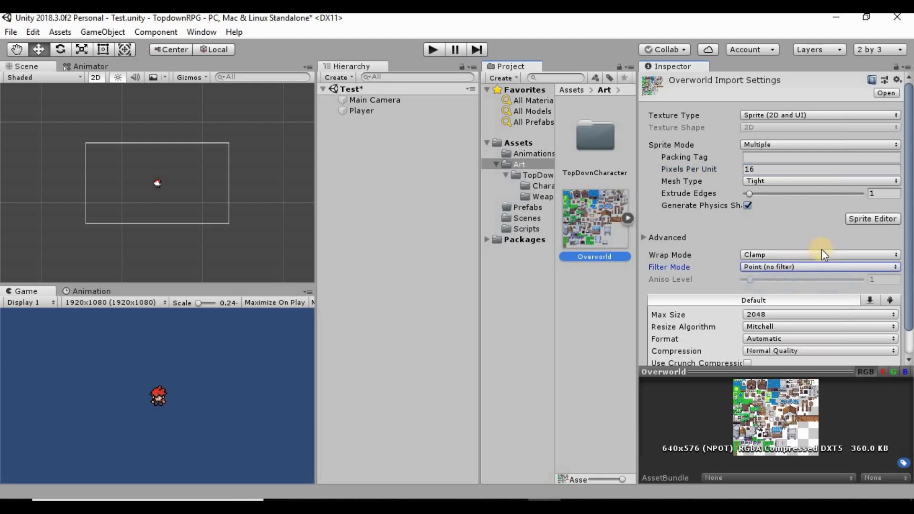
scroll(809, 286, down, 2)
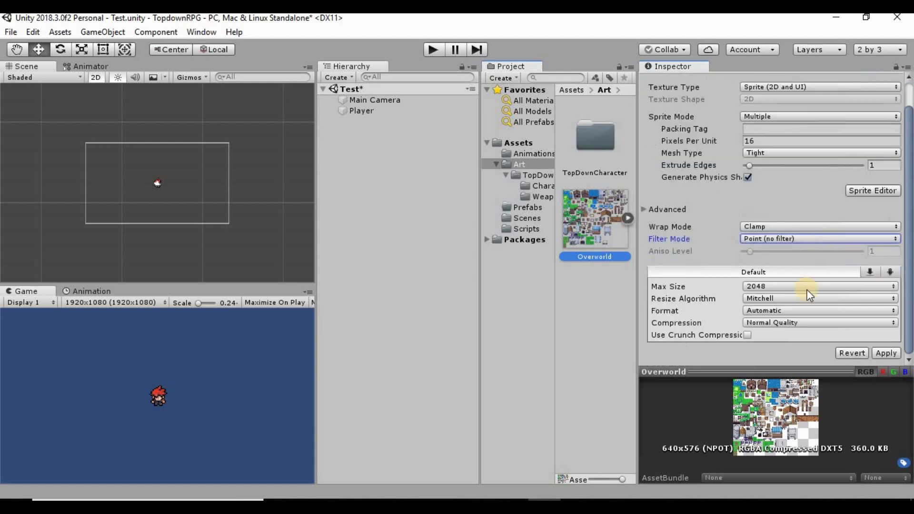
click(838, 288)
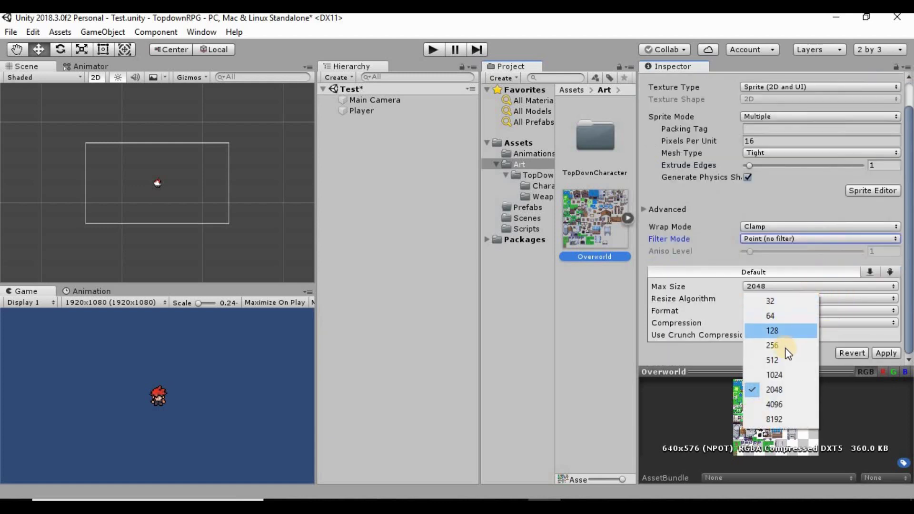
click(784, 375)
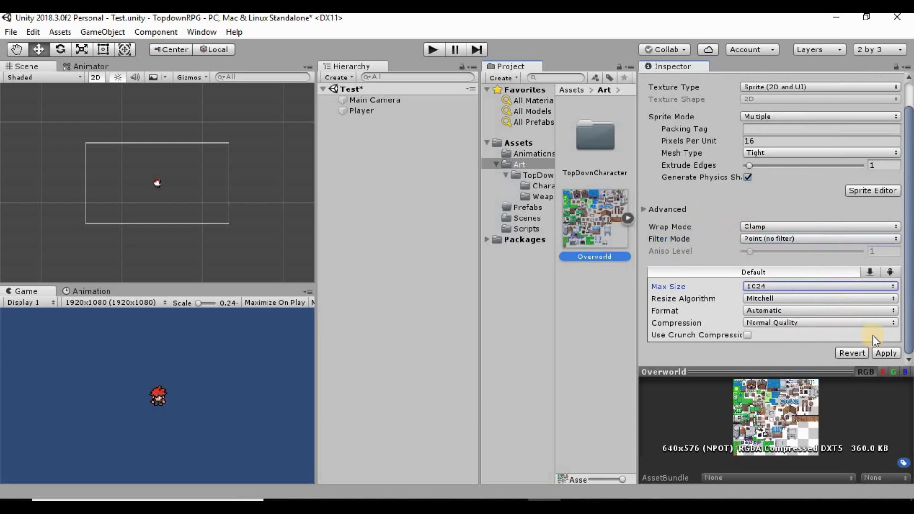
- Apply the Overworld texture's import settings and open the texture in the Sprite Editor
click(883, 353)
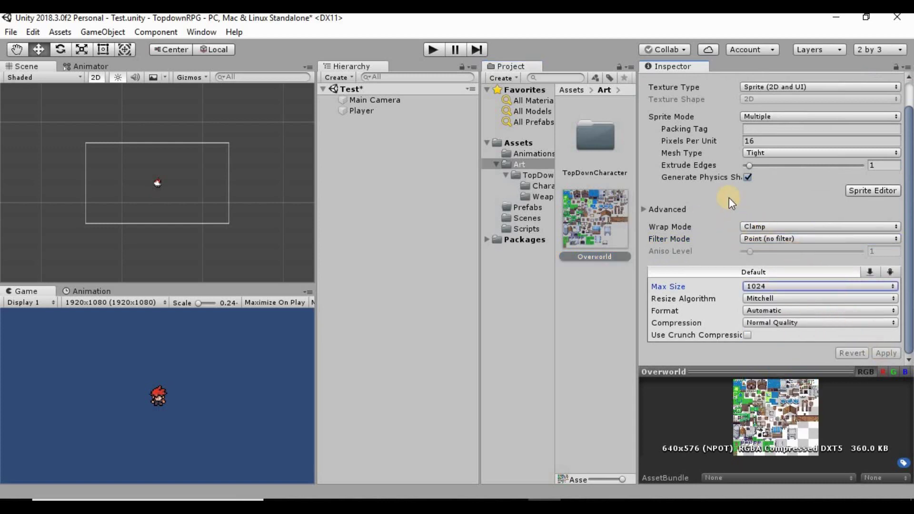
scroll(747, 202, up, 2)
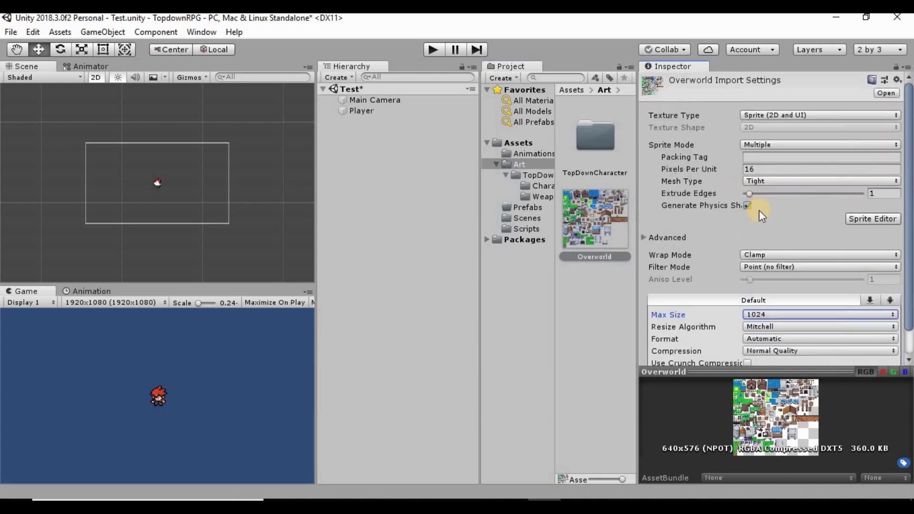
click(878, 219)
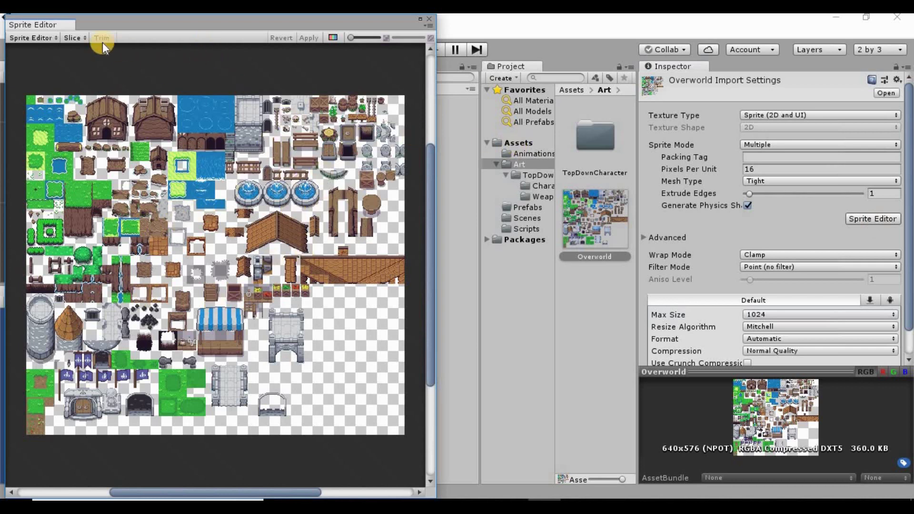
- Slice the Overworld sheet using Grid By Cell Size with a 16 x 16 pixel size and apply the slicing
click(80, 37)
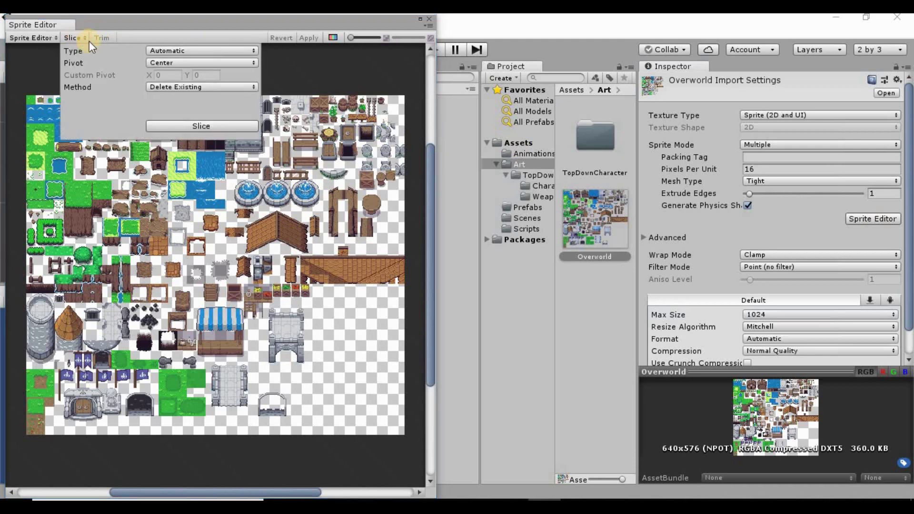
click(173, 49)
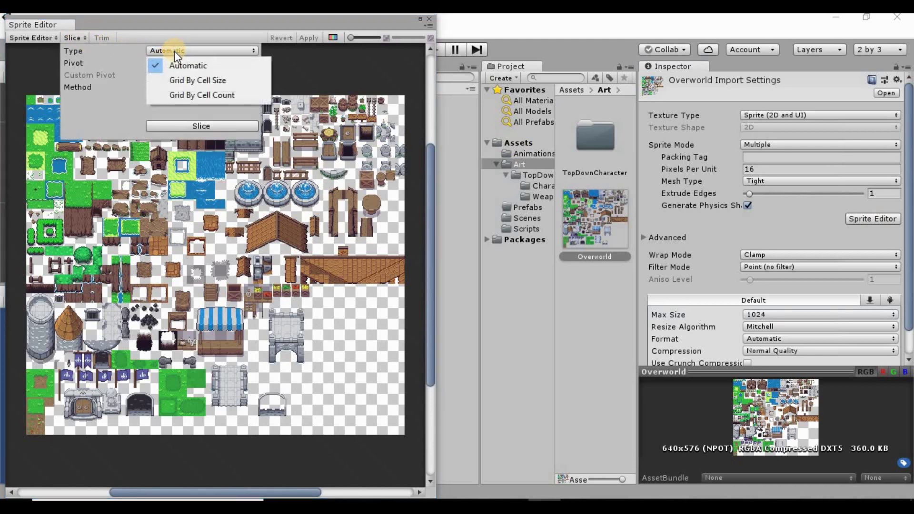
click(193, 81)
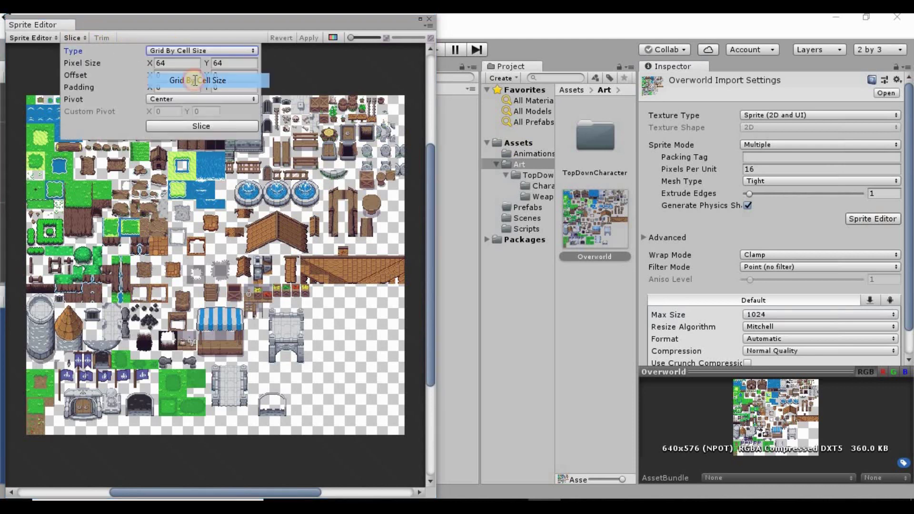
click(177, 63)
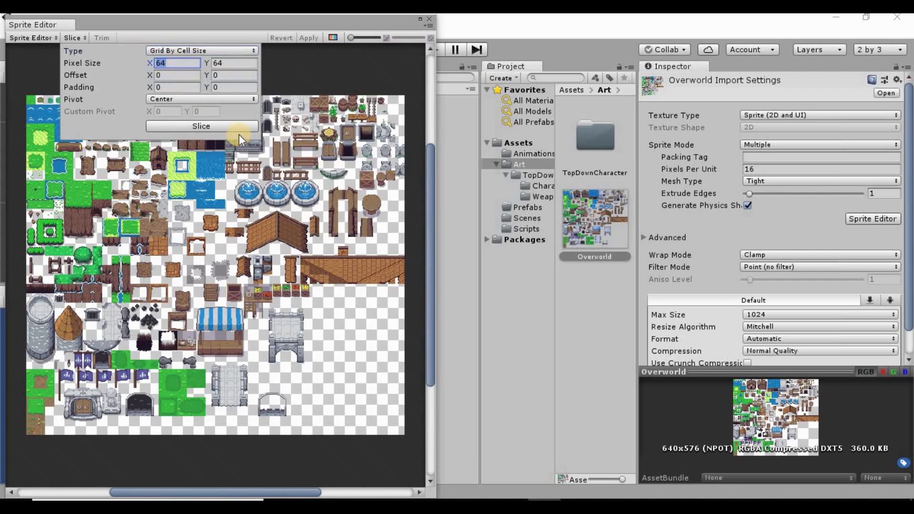
text(16)
key(Tab)
text(16)
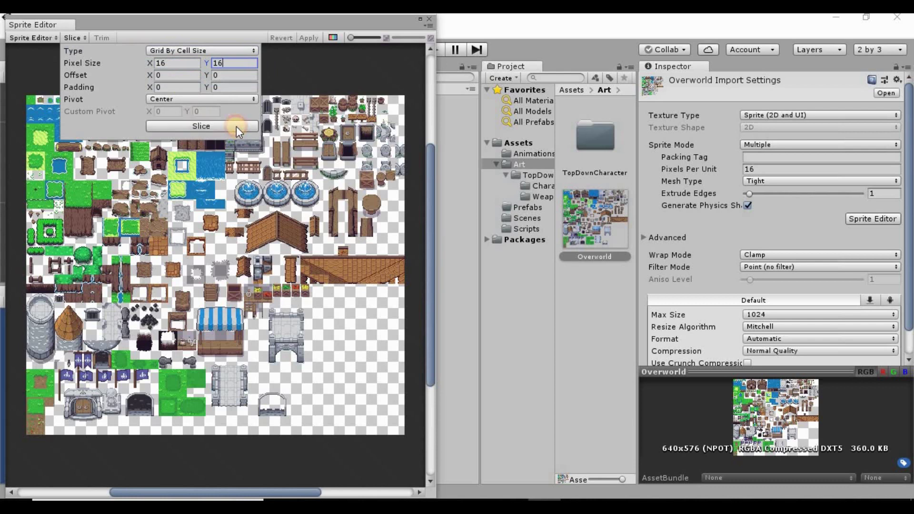
click(236, 127)
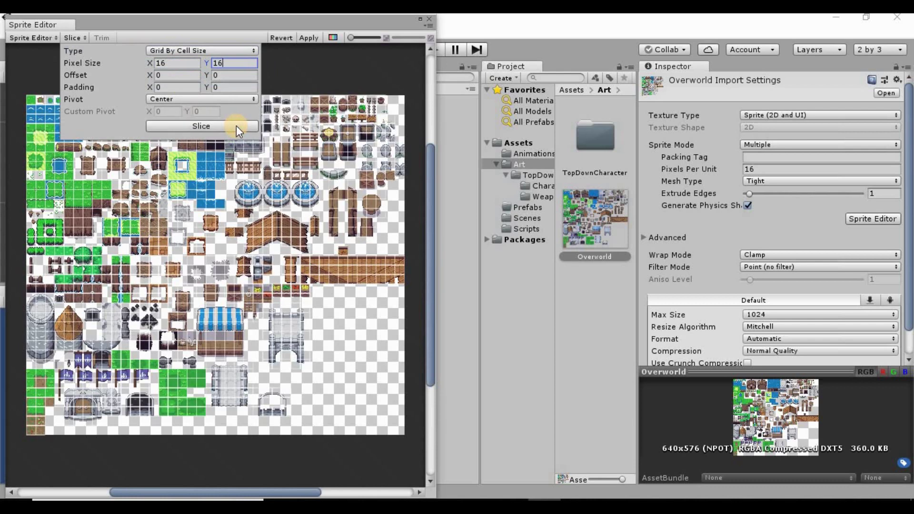
click(309, 37)
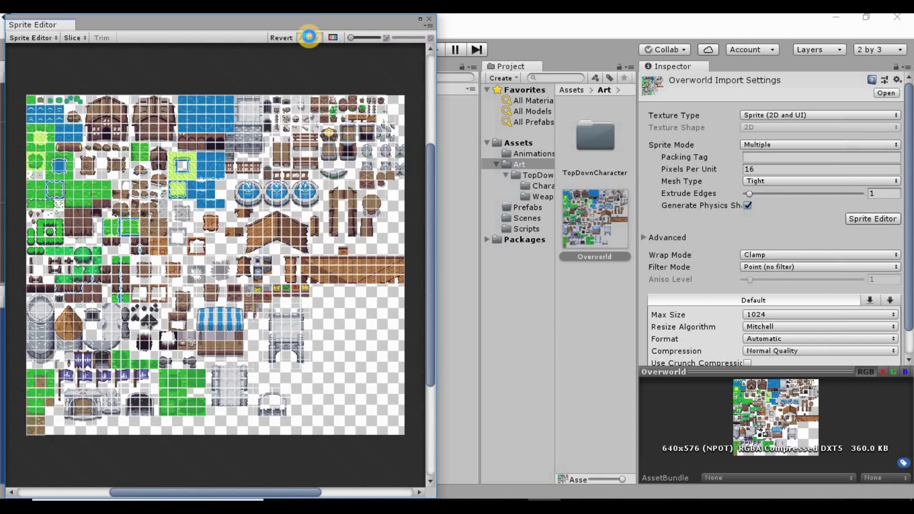
click(309, 36)
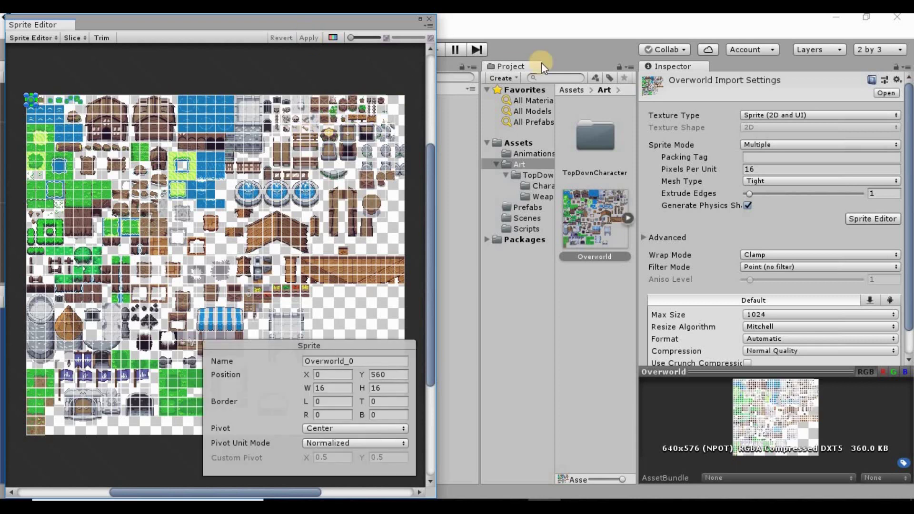
- Expand the Overworld asset in the Art folder, look through its sliced sprites and close the Sprite Editor
click(629, 217)
scroll(604, 211, down, 5)
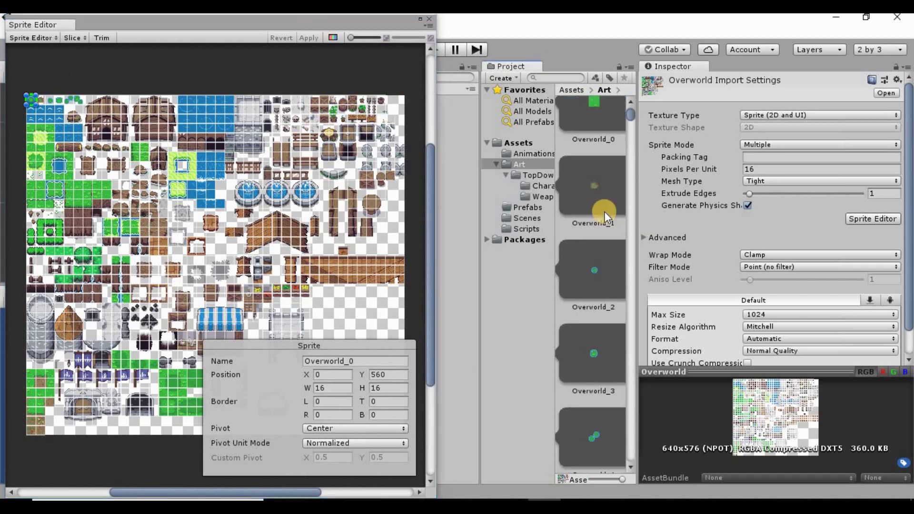
scroll(604, 211, down, 20)
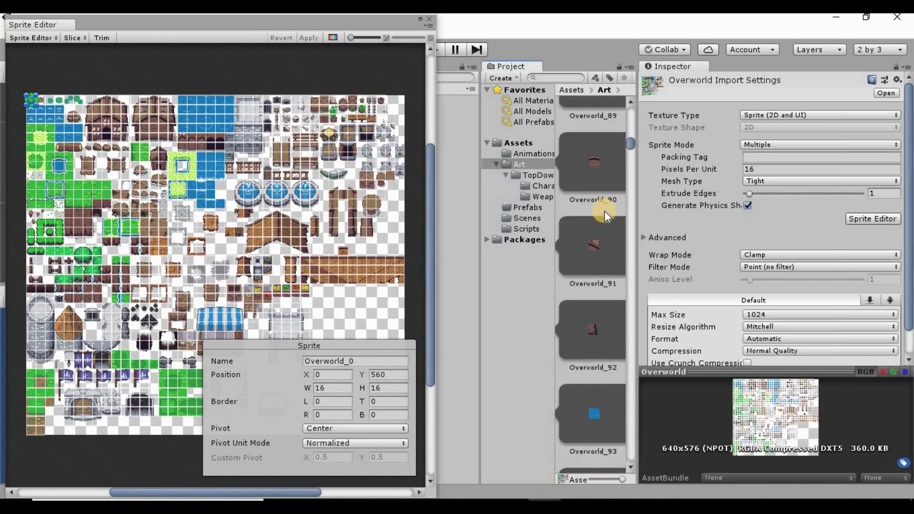
scroll(604, 210, down, 5)
scroll(604, 211, up, 7)
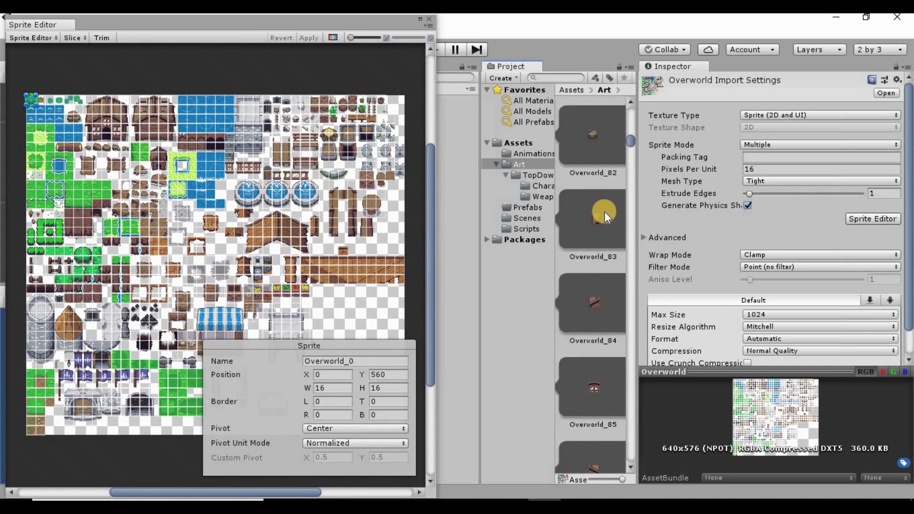
scroll(605, 211, up, 10)
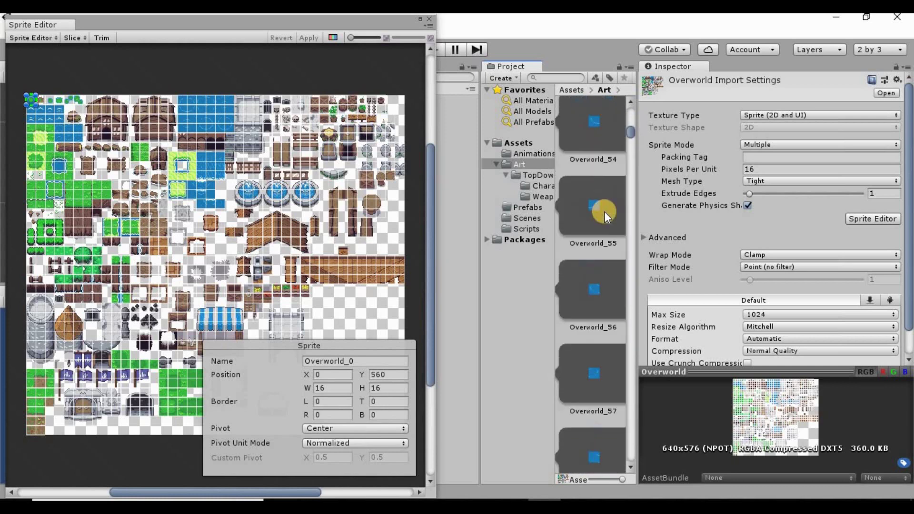
scroll(605, 212, up, 4)
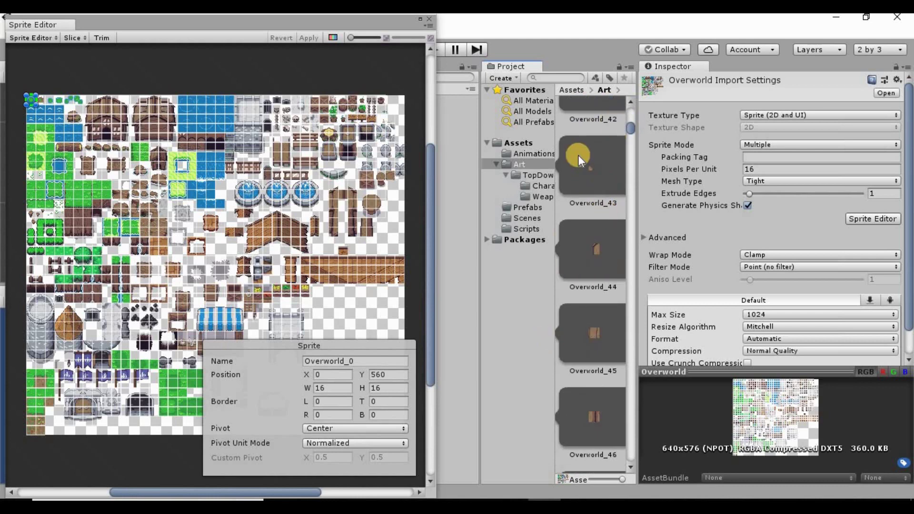
scroll(590, 187, up, 6)
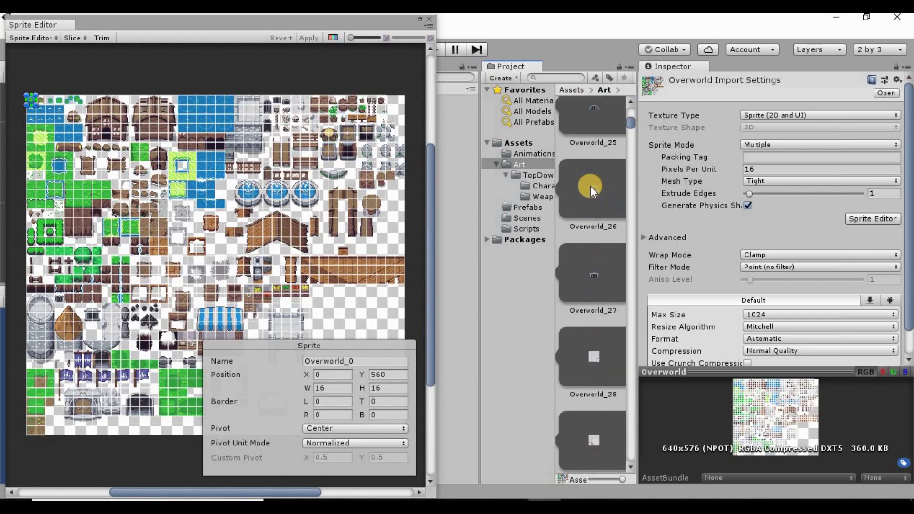
scroll(590, 186, up, 4)
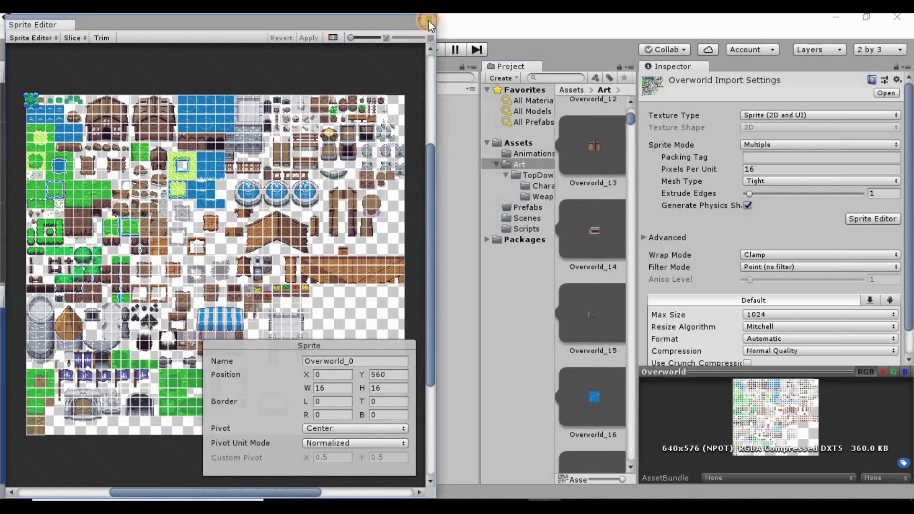
click(429, 20)
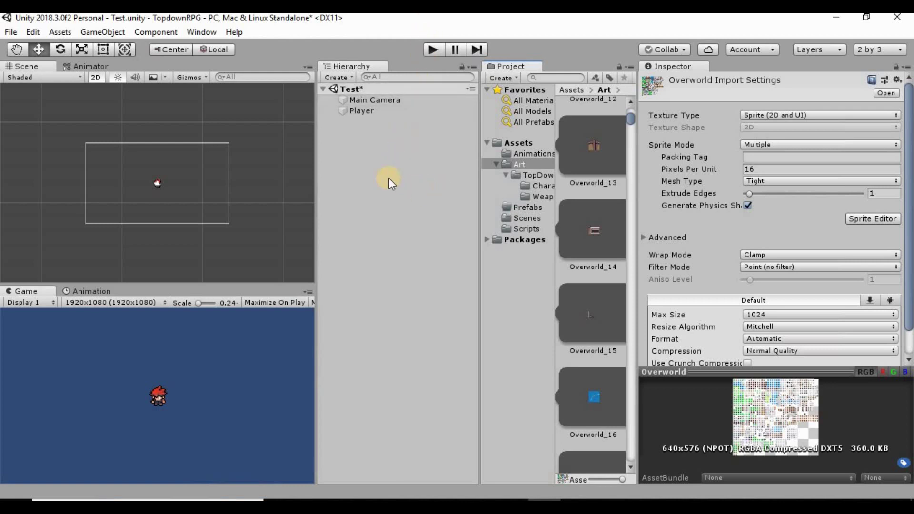
- Open the Tile Palette window, dock it below the Hierarchy and enlarge it upward
click(202, 32)
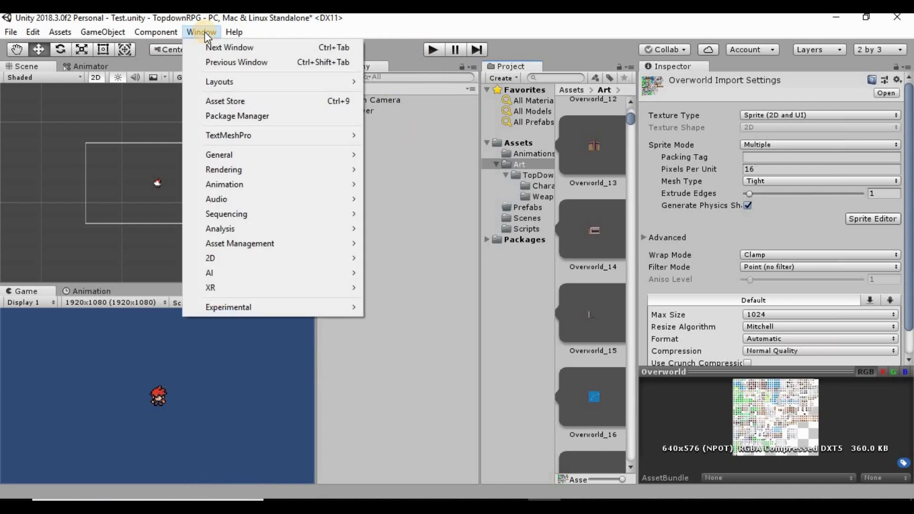
mouse_move(260, 255)
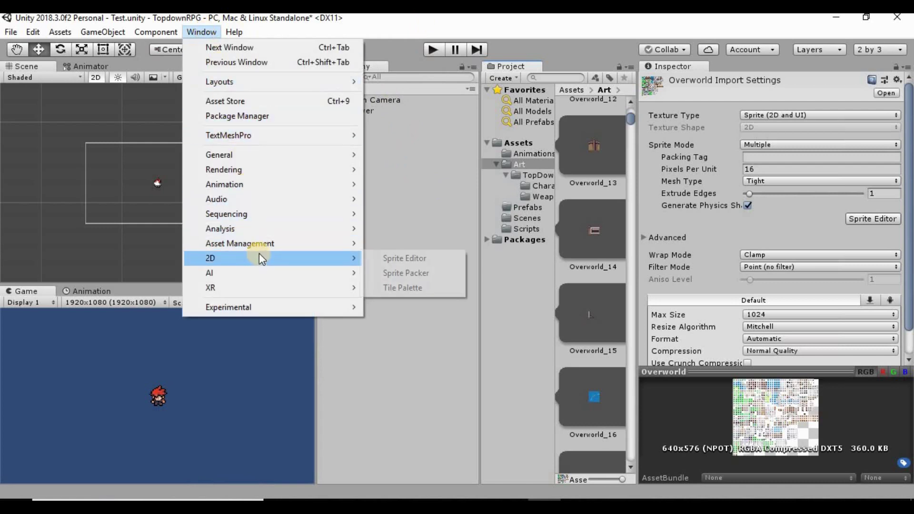
click(419, 288)
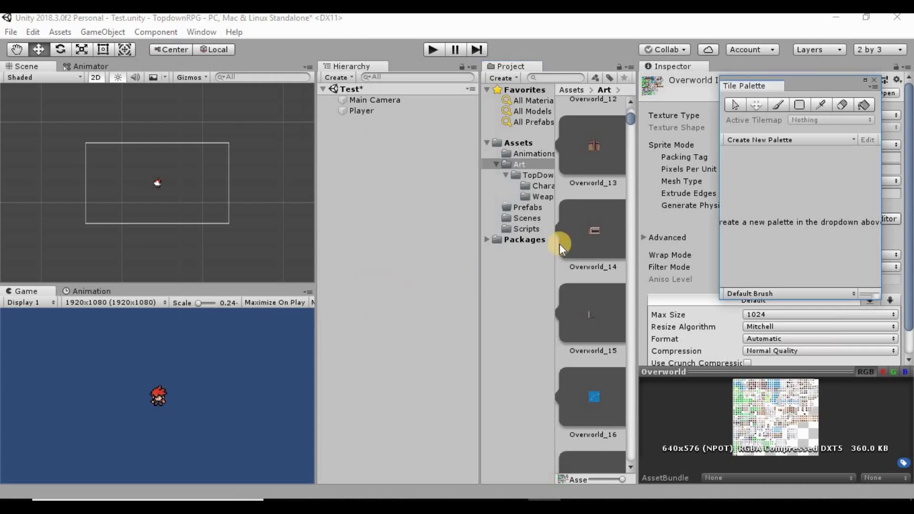
drag(832, 82, 463, 175)
drag(382, 183, 381, 407)
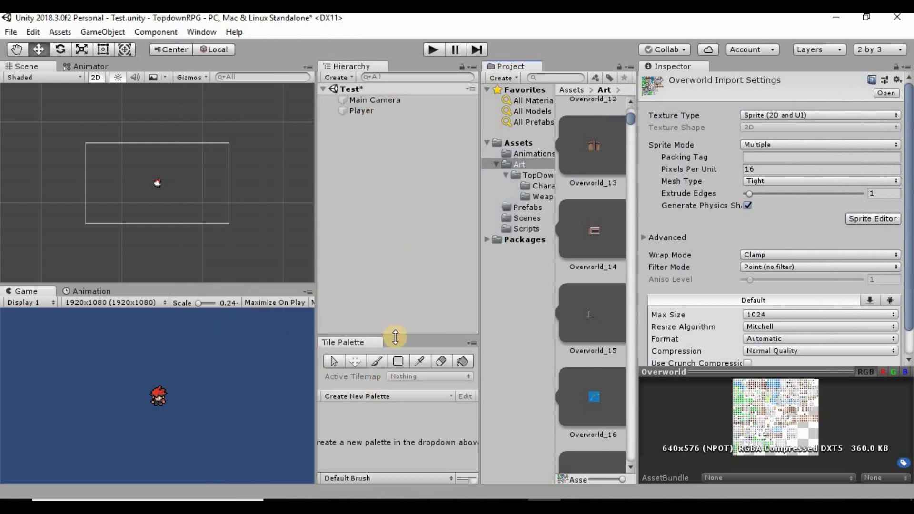
drag(394, 337, 399, 253)
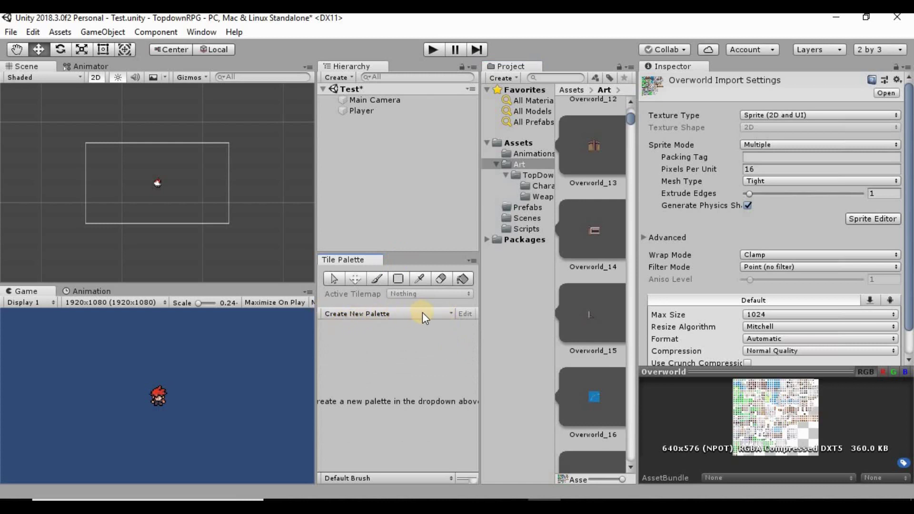
- Start creating a new tile palette named Overworld and proceed to choosing its save folder
click(447, 314)
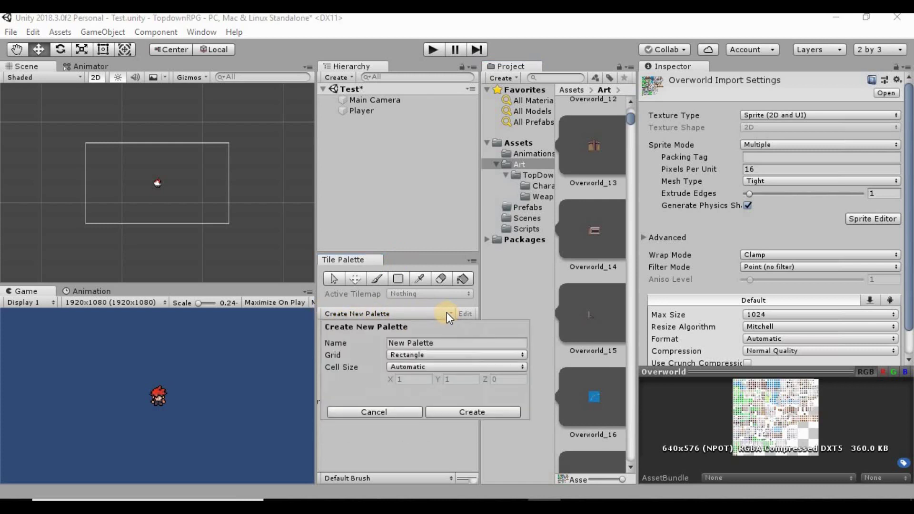
click(453, 342)
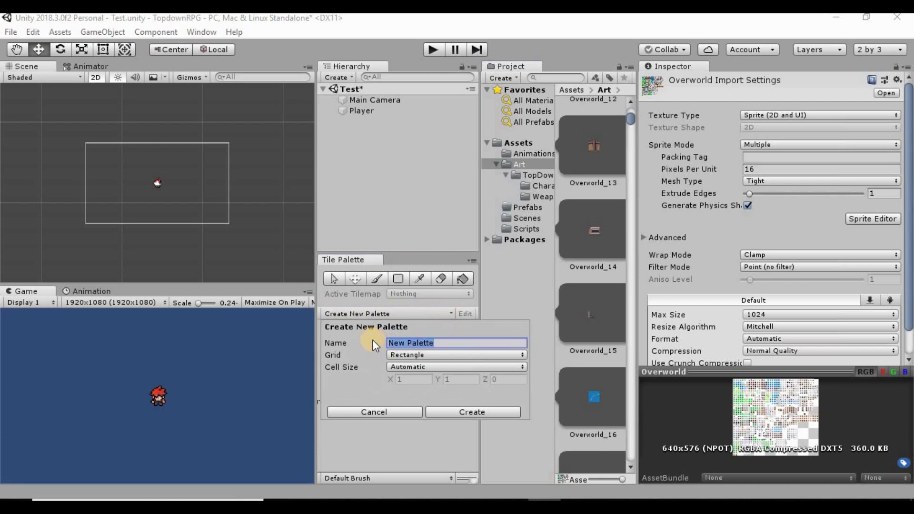
text(Overworld)
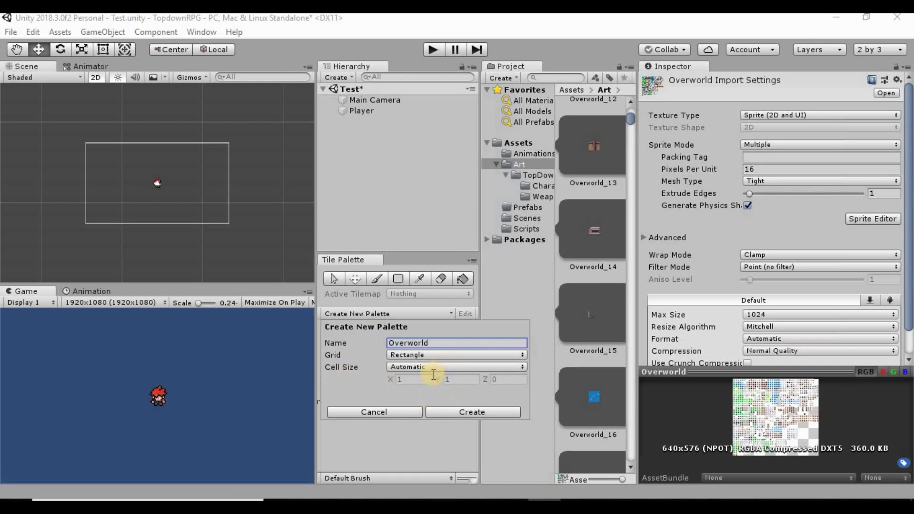
click(437, 411)
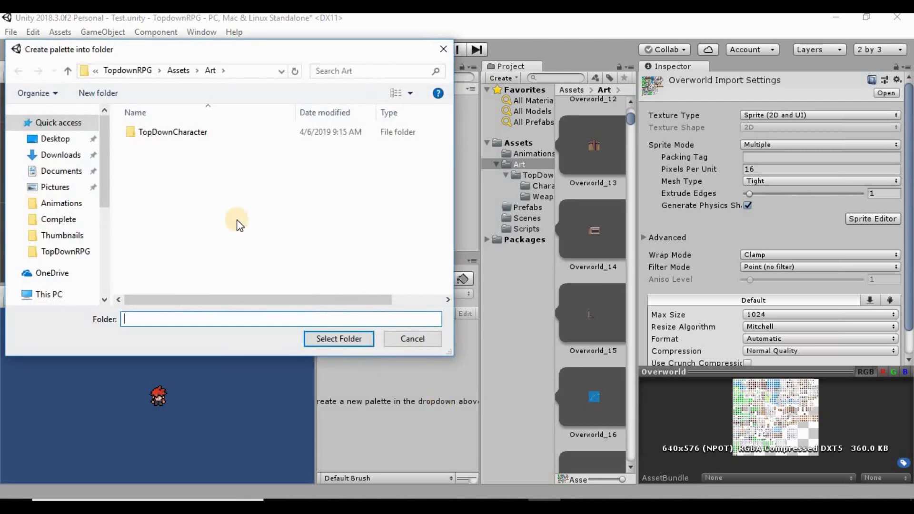
click(177, 71)
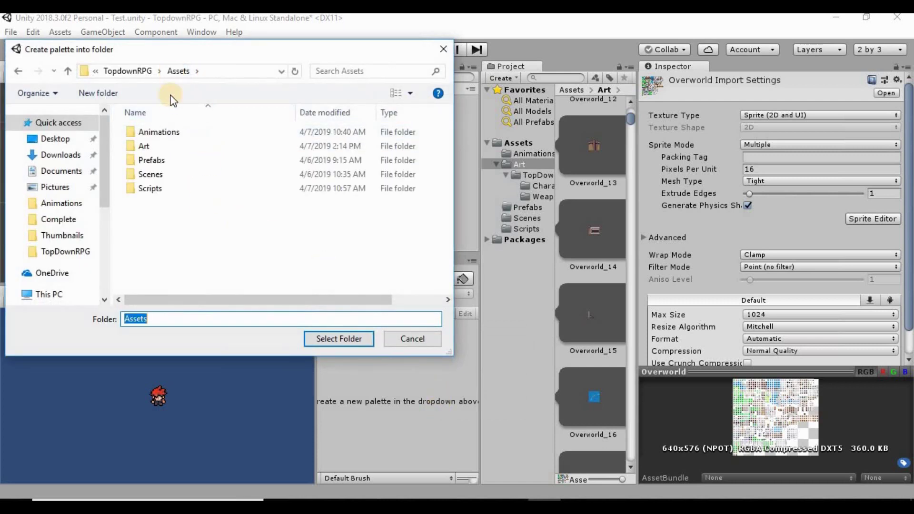
double_click(156, 147)
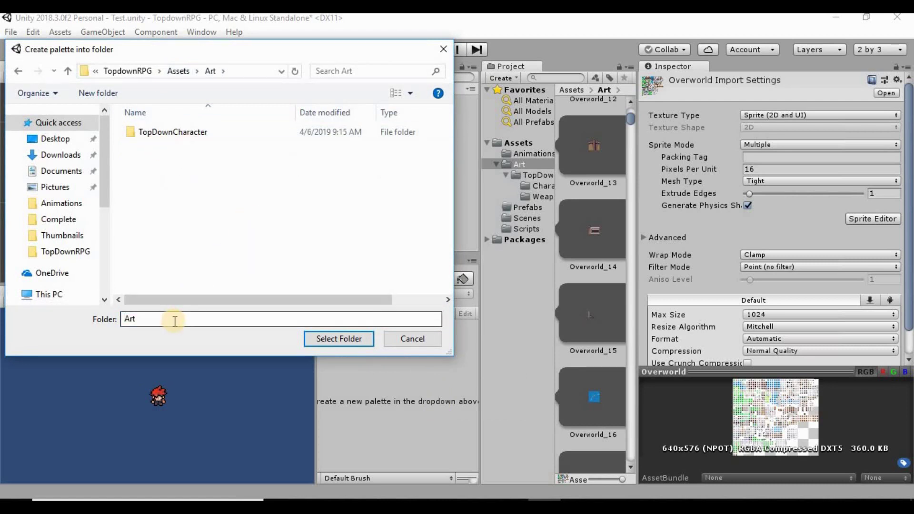
drag(173, 318, 126, 316)
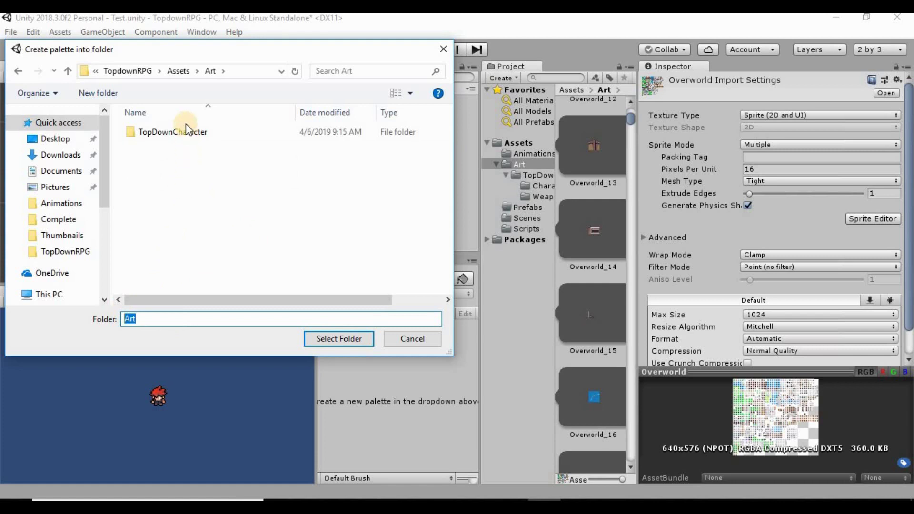
- Create a Tilemaps folder inside Assets and save the new Overworld palette in it
click(179, 71)
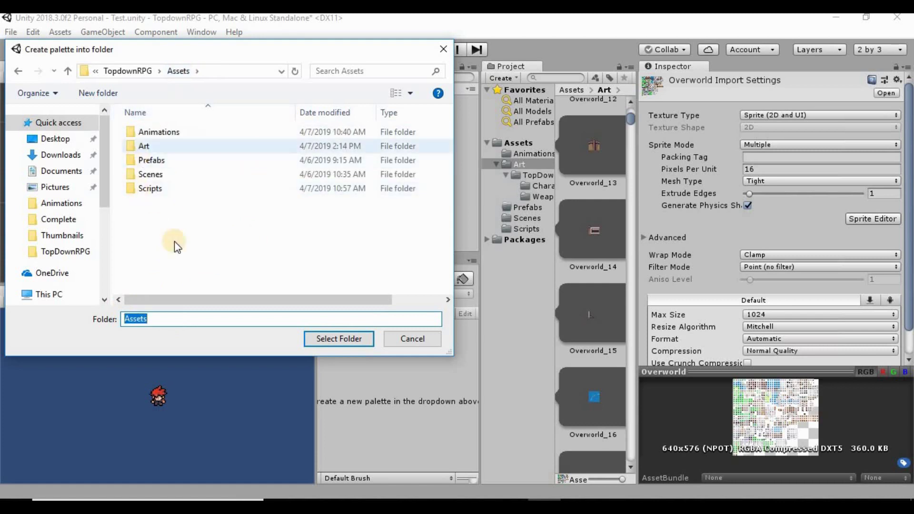
click(100, 93)
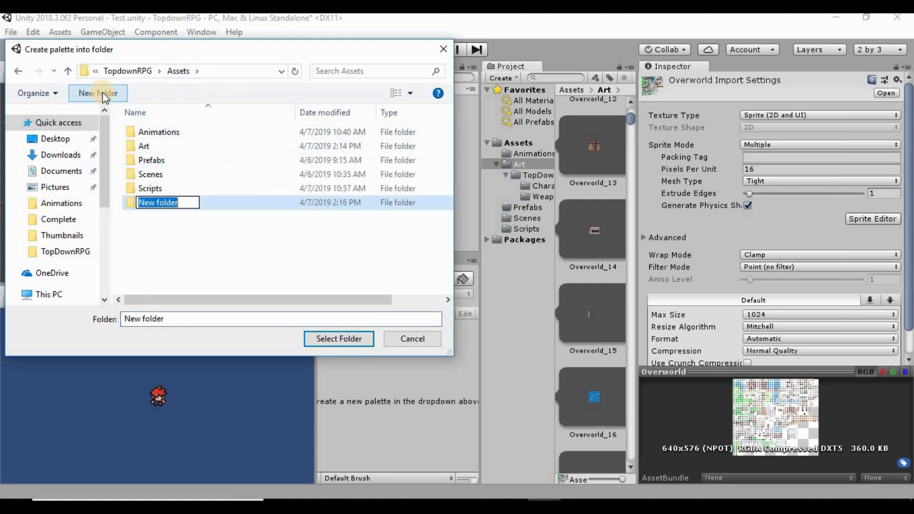
text(T)
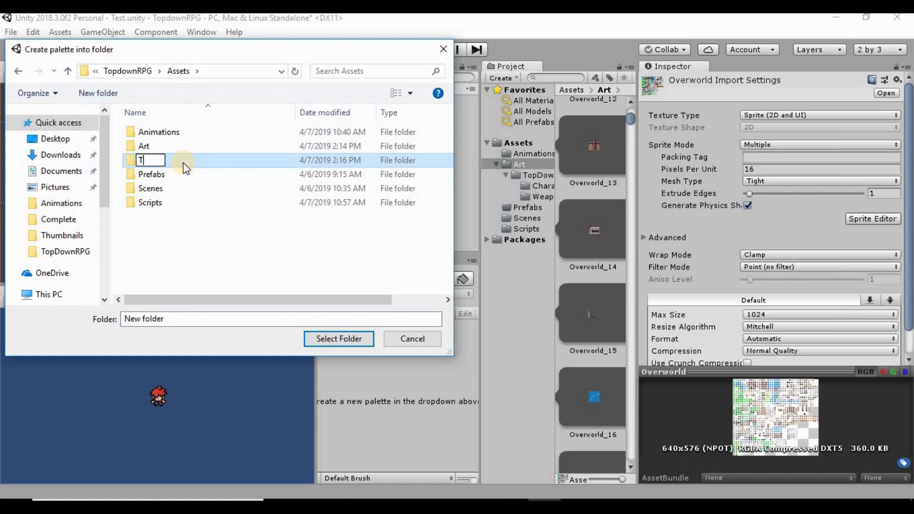
text(ilemaps)
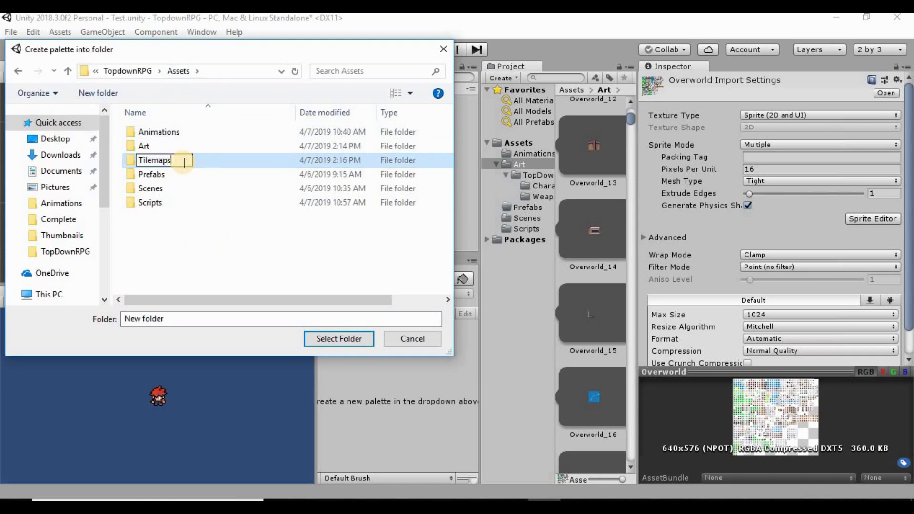
key(Return)
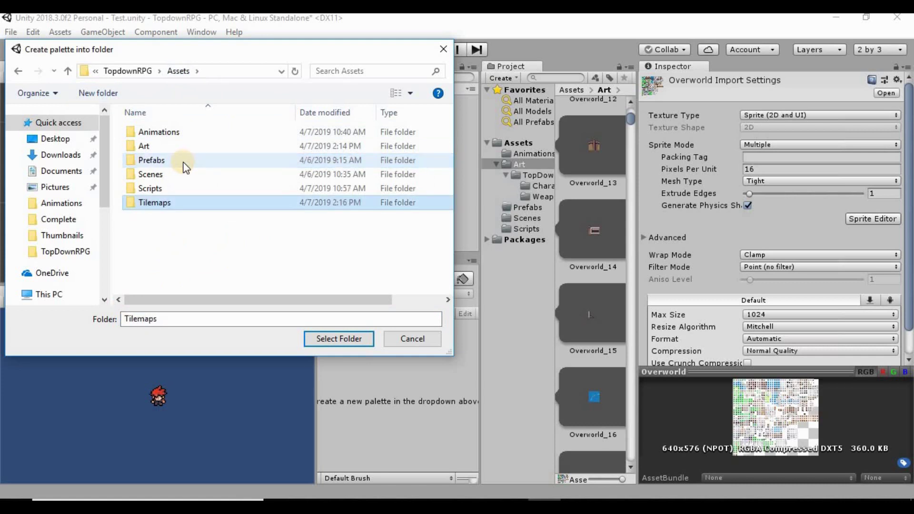
click(341, 338)
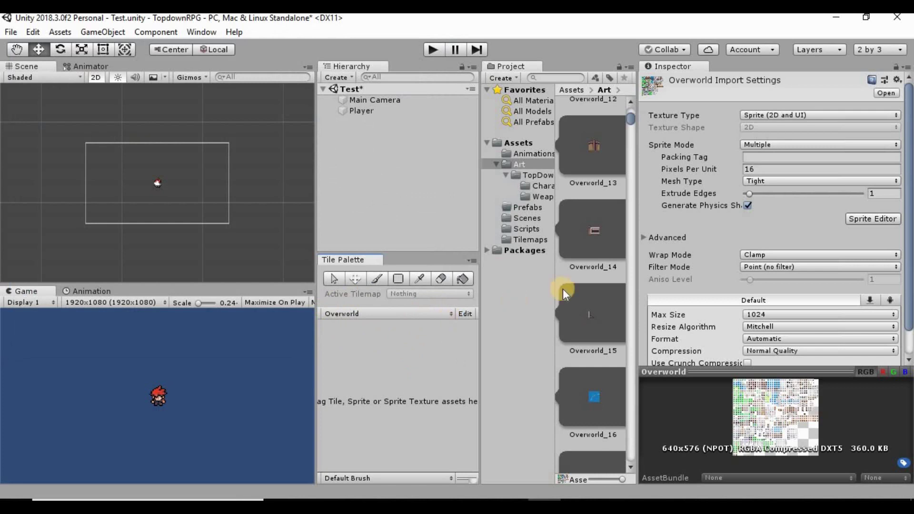
- Collapse the Overworld sprite sheet, add it to the Overworld palette and generate its tile assets into the Tilemaps folder
scroll(567, 288, up, 10)
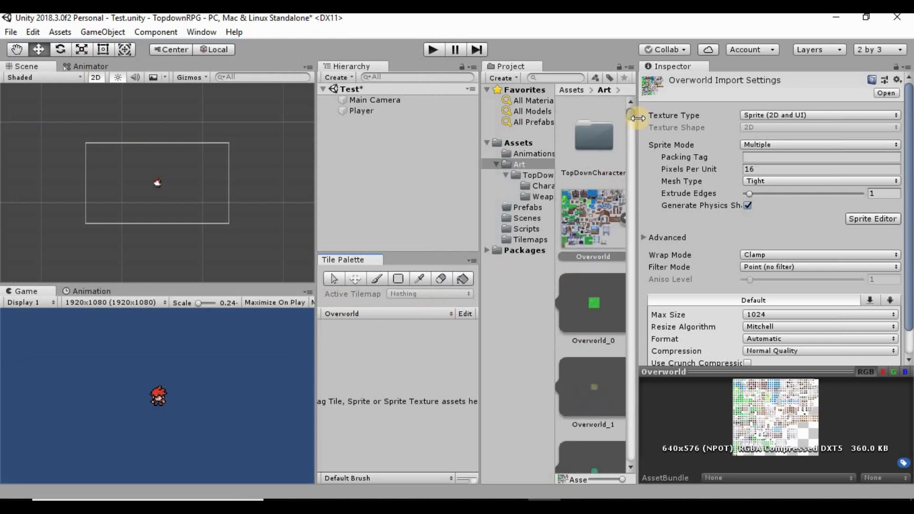
click(622, 216)
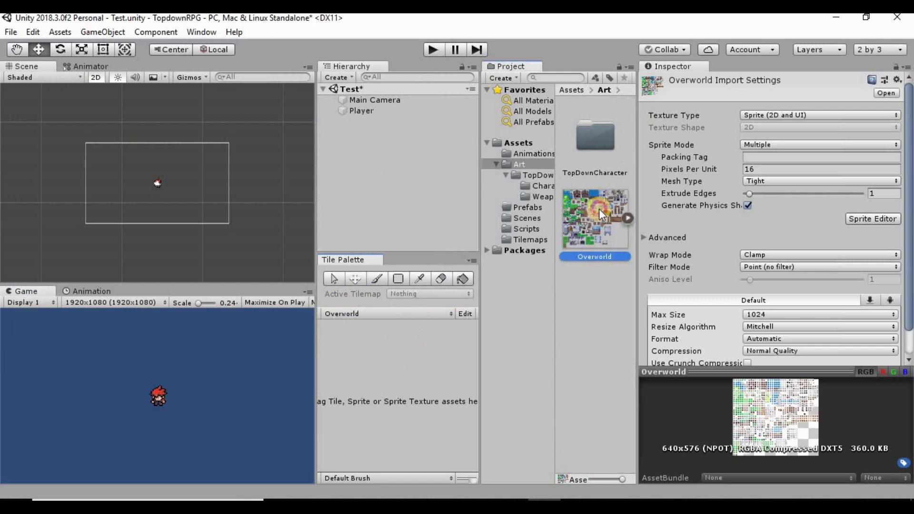
drag(599, 208, 343, 362)
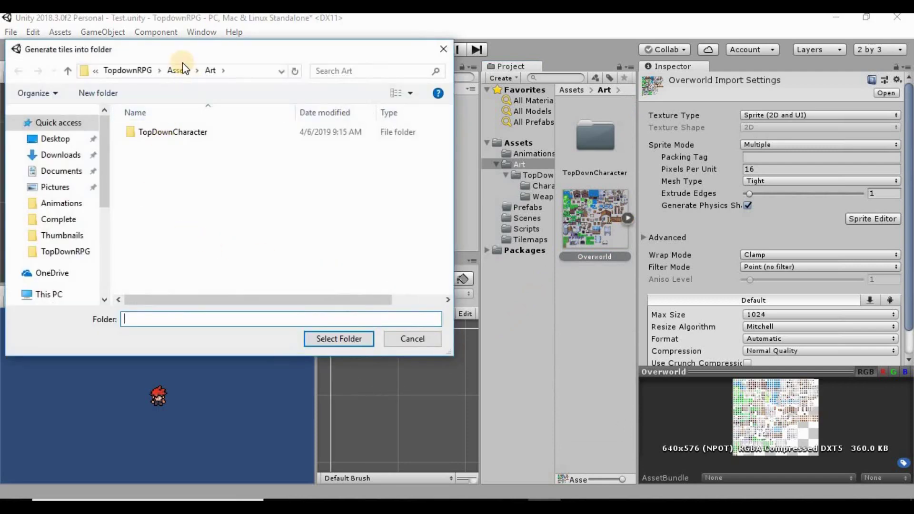
click(177, 70)
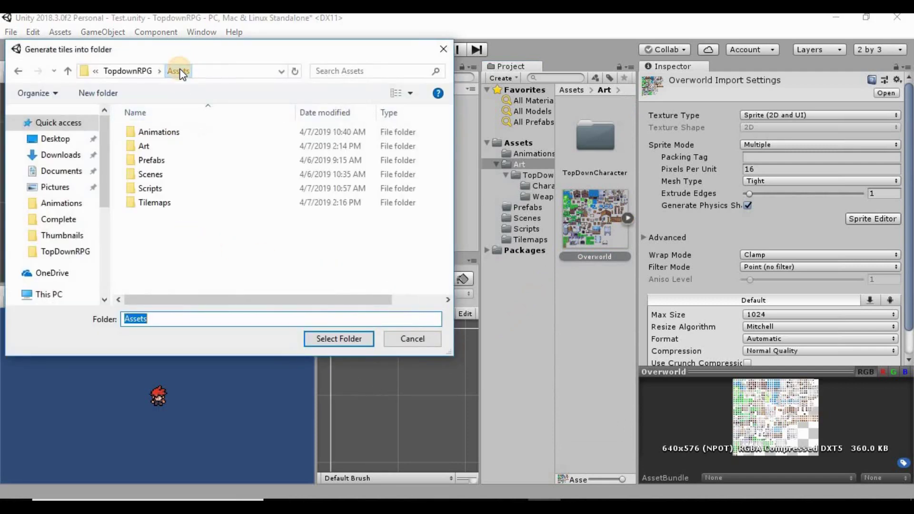
double_click(158, 204)
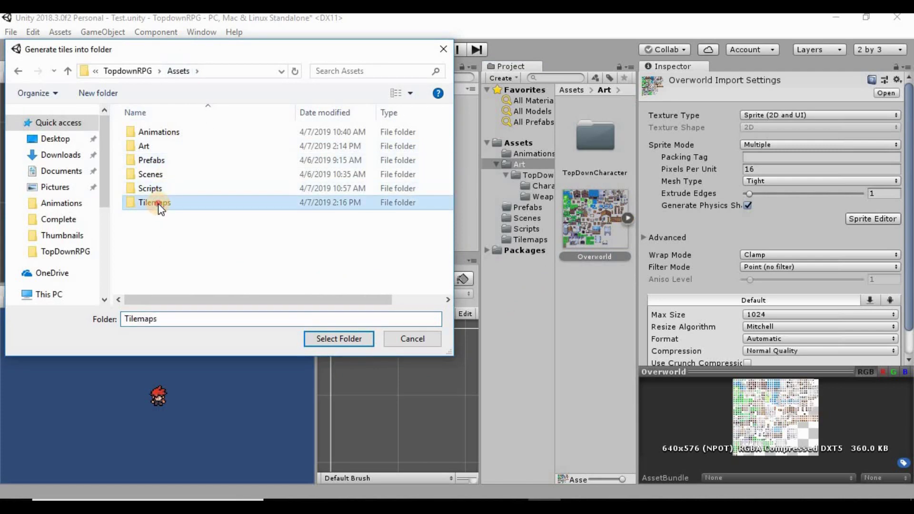
click(342, 338)
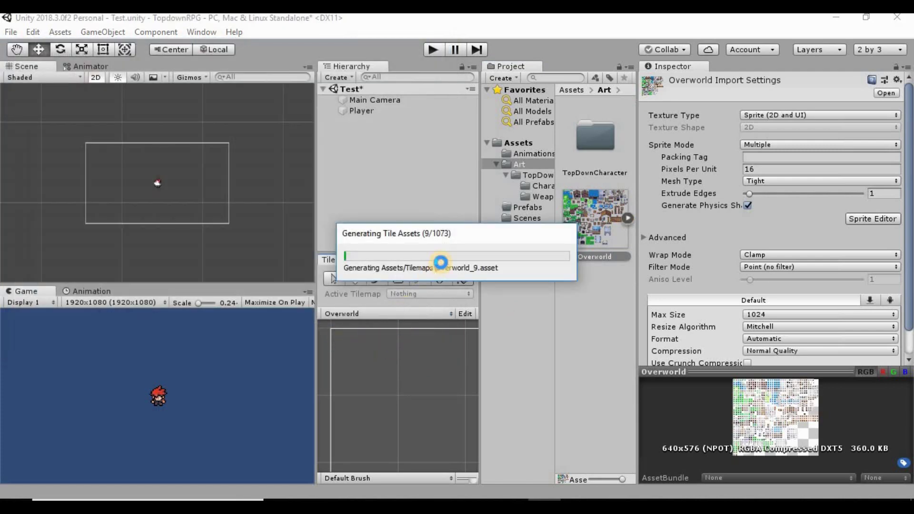
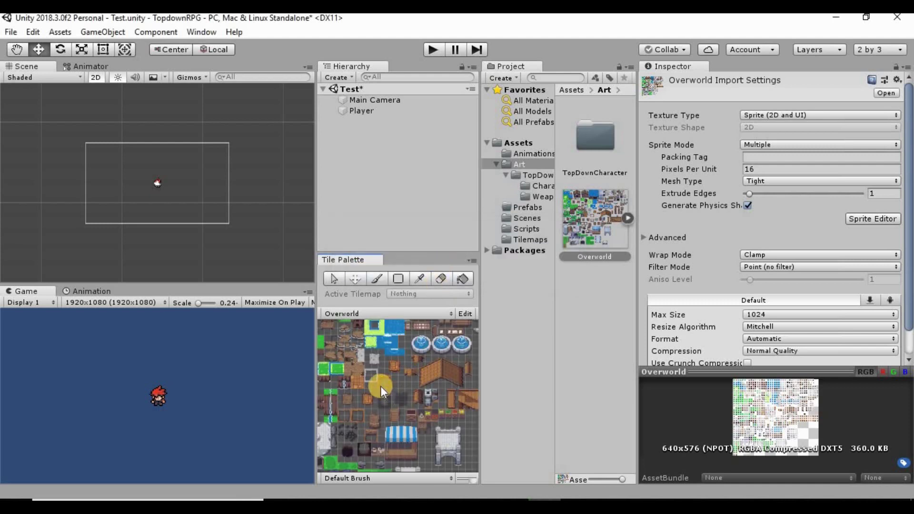
- Examine the tiles across the Overworld palette and activate the paint brush tool
scroll(381, 387, up, 5)
scroll(373, 401, down, 3)
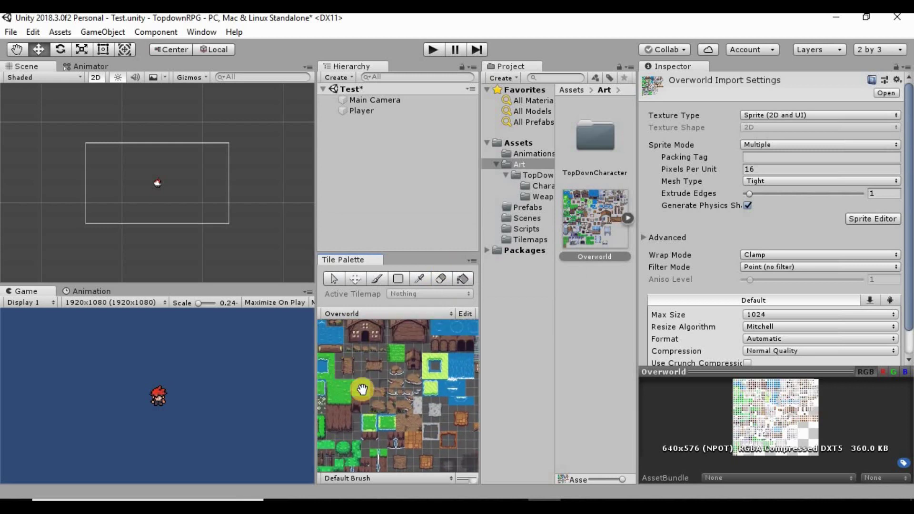
middle_drag(417, 409, 460, 398)
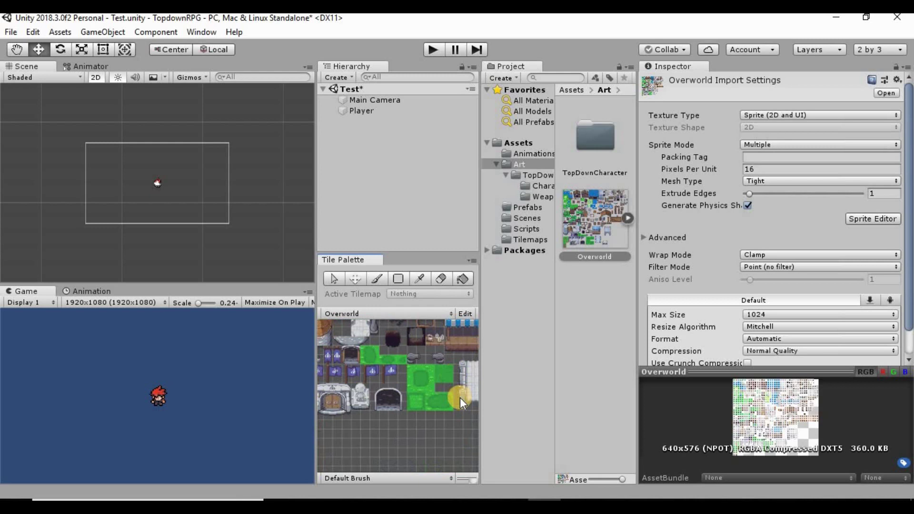
middle_drag(395, 378, 408, 428)
key(b)
middle_drag(355, 362, 384, 402)
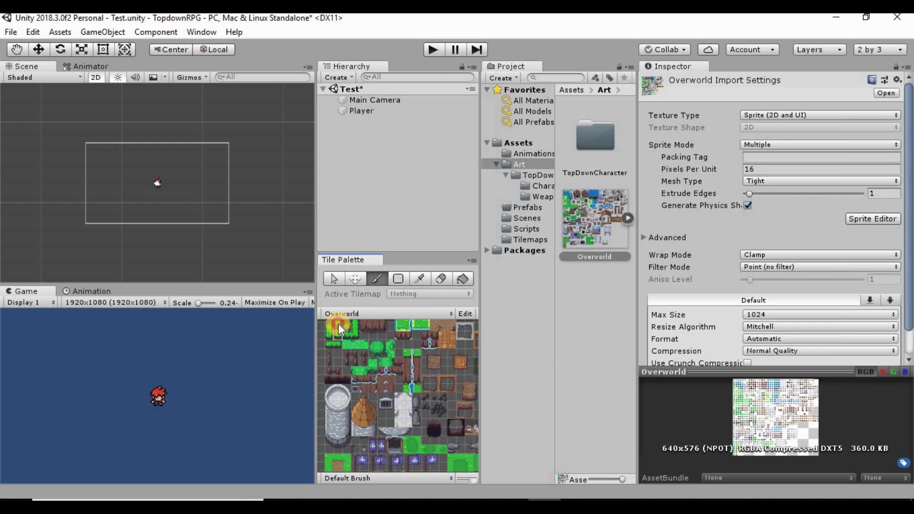
middle_drag(339, 324, 388, 378)
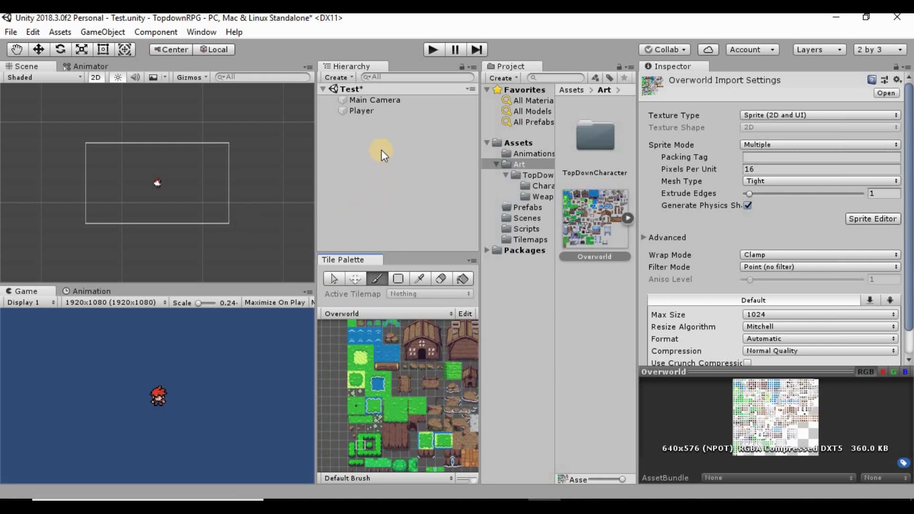
- Add a 2D rectangular Tilemap object to the Test scene and select its parent Grid
right_click(369, 137)
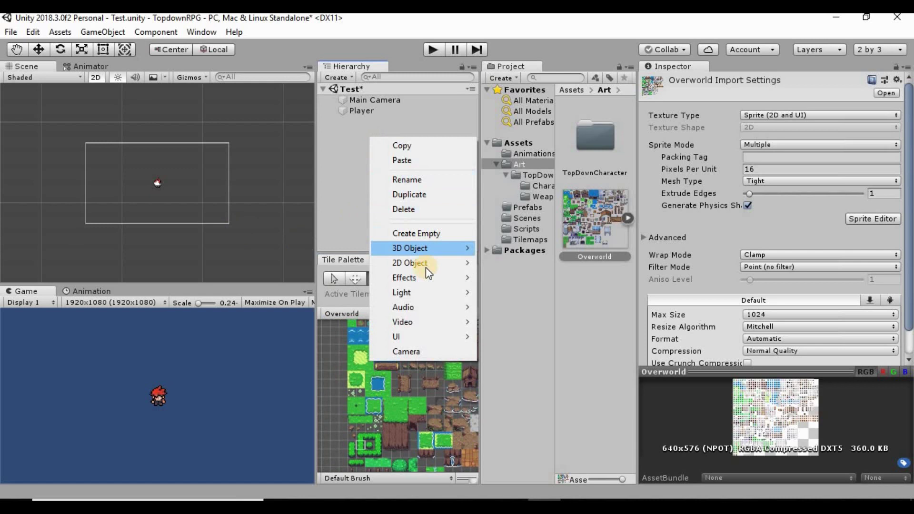
mouse_move(426, 267)
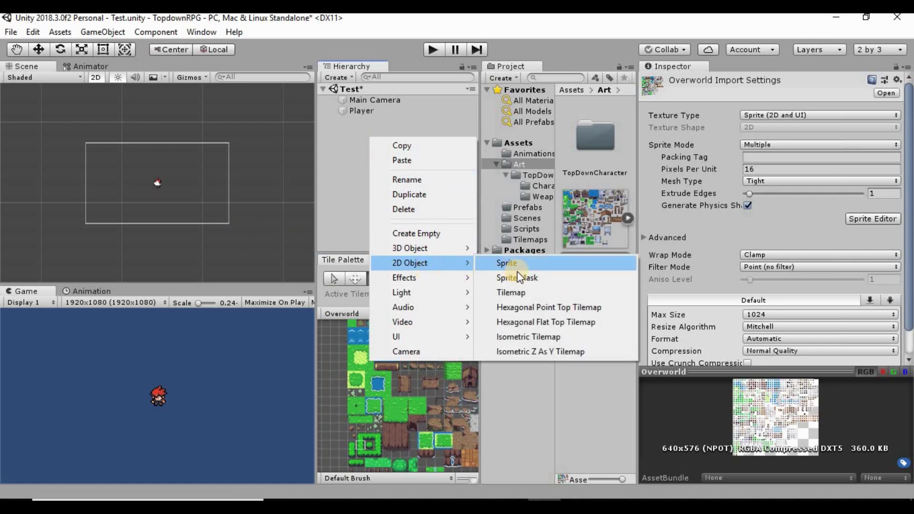
click(536, 293)
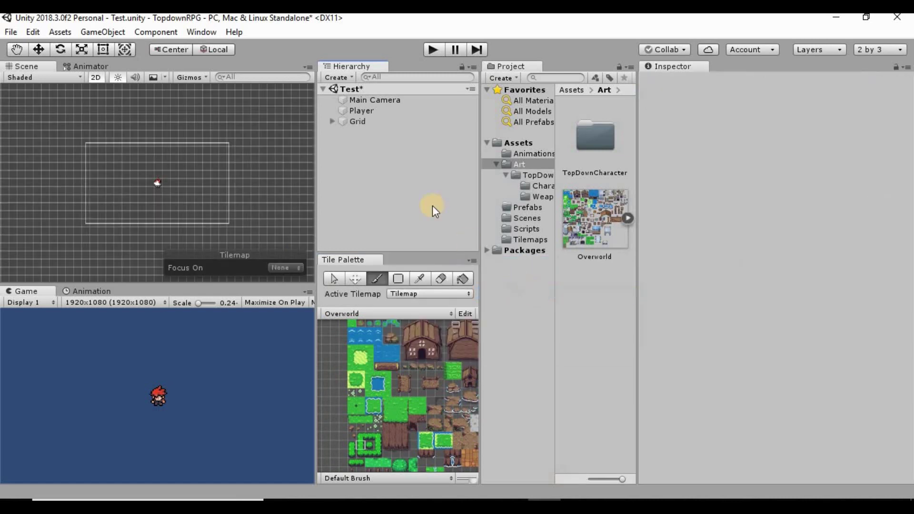
click(369, 122)
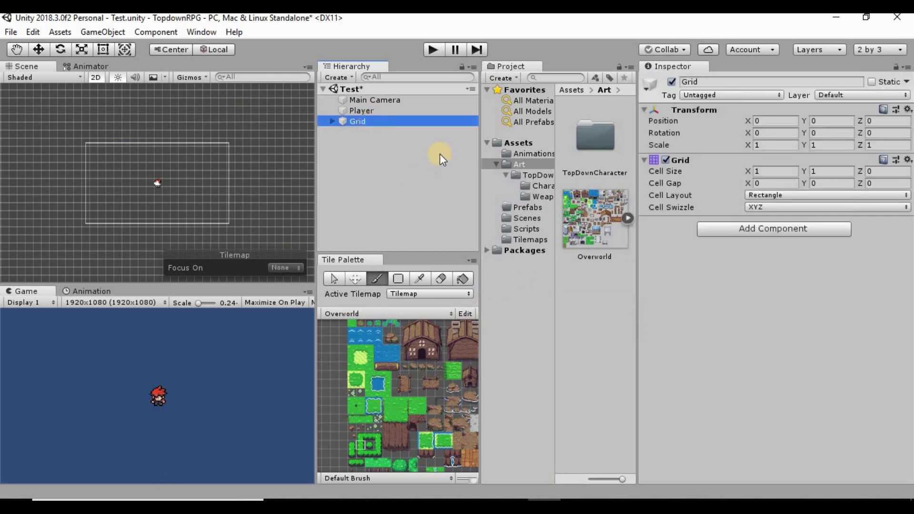
- Expand the Grid object and rename its child Tilemap as Ground
click(331, 122)
click(367, 131)
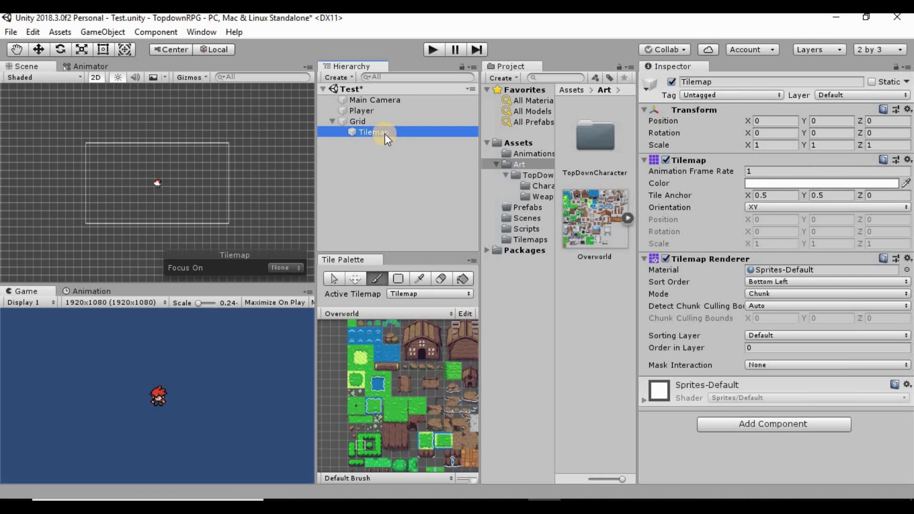
click(377, 132)
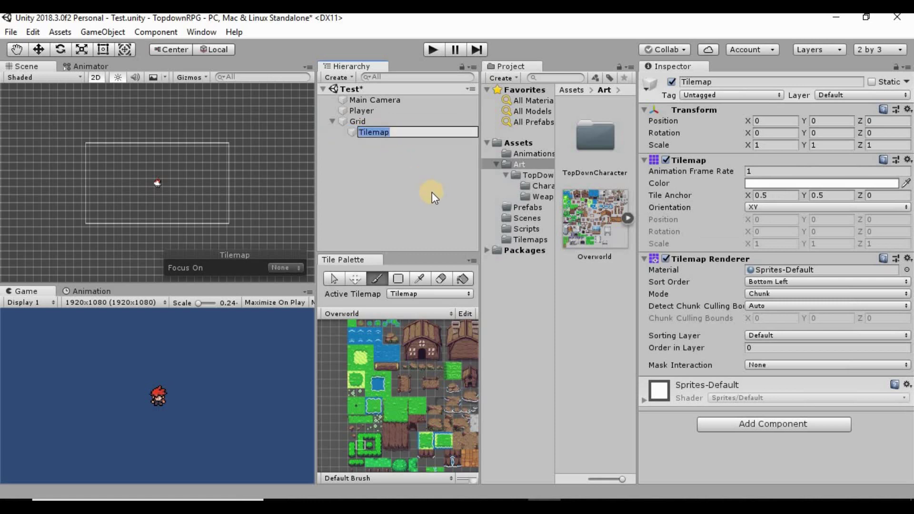
text(Ground)
key(Return)
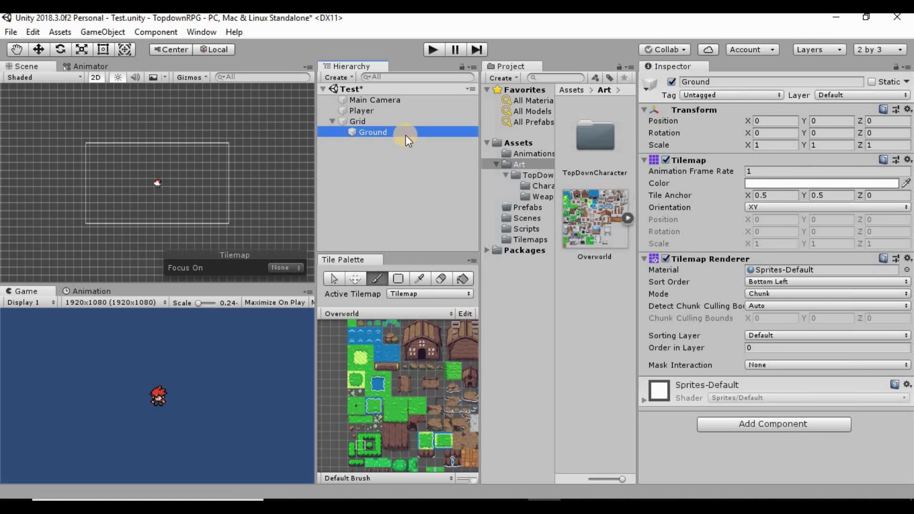
click(393, 164)
- Duplicate the Ground tilemap three times under the Grid
click(375, 132)
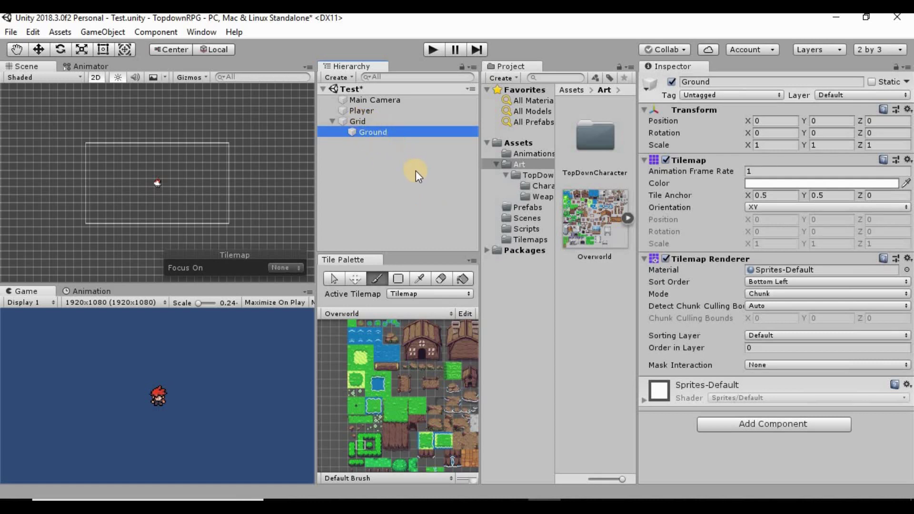
key(ctrl+d)
key(ctrl+d)
key(ctrl+d)
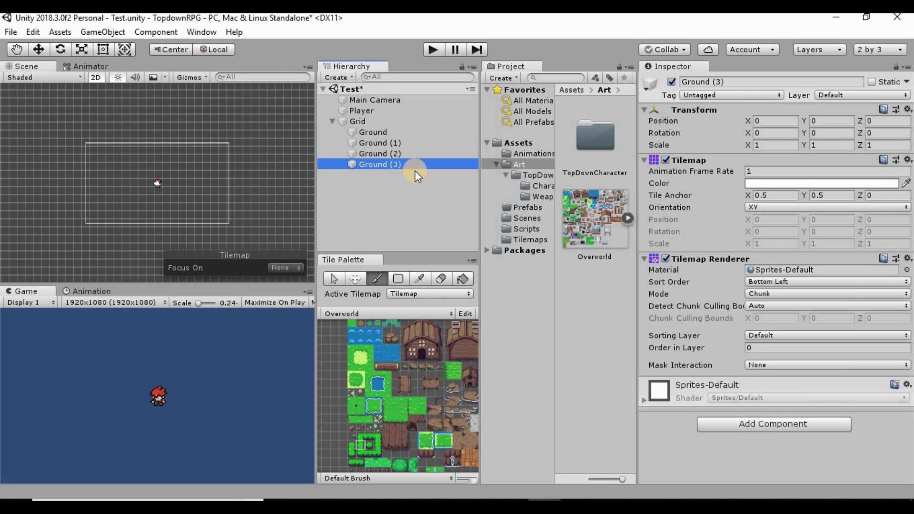
- Rename the first two Ground copies as Pathways and SolidObjects, and delete the third copy
click(395, 146)
click(394, 144)
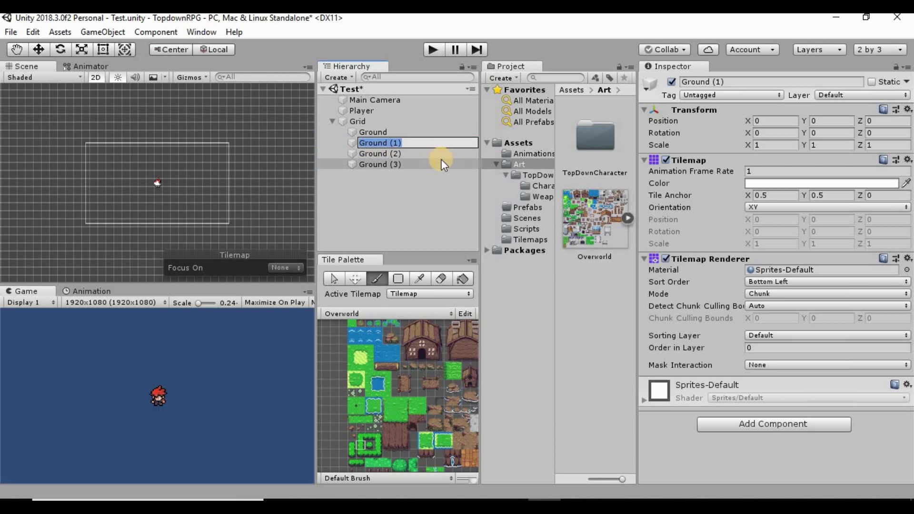
text(Pathways)
click(400, 153)
key(F2)
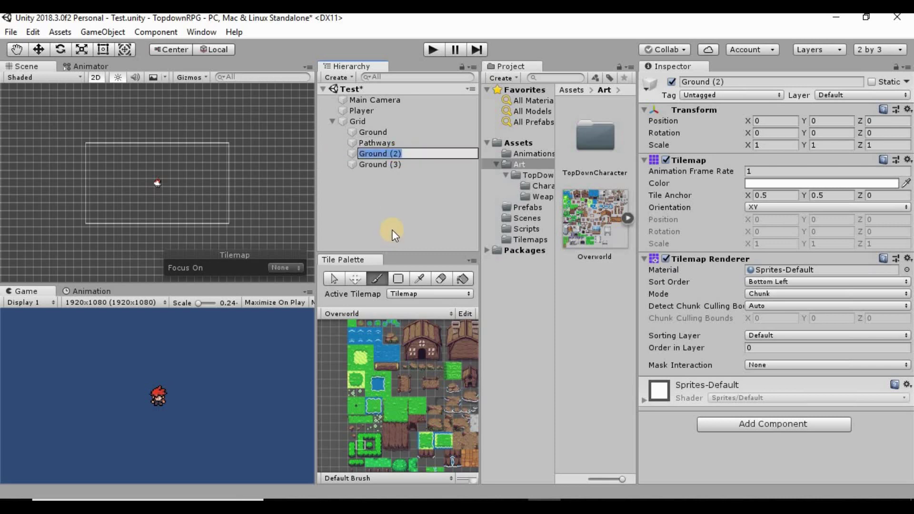
text(SolidObjects)
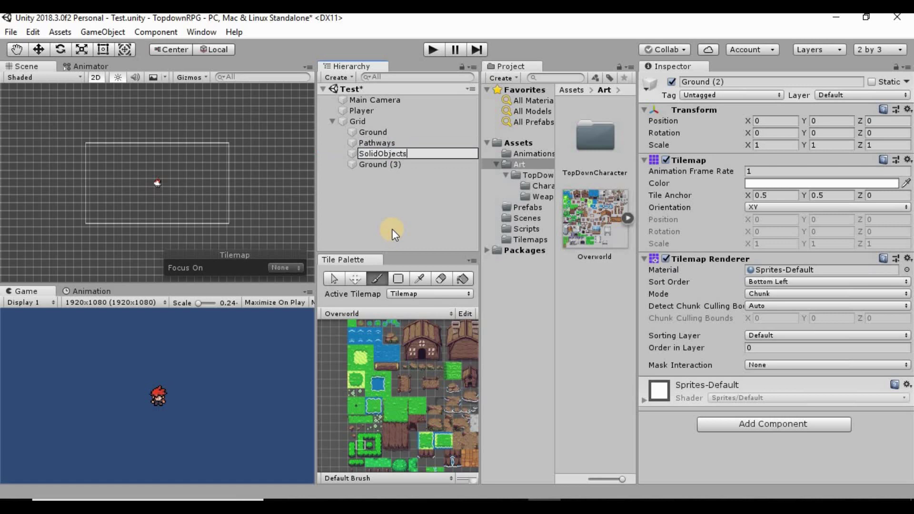
click(398, 165)
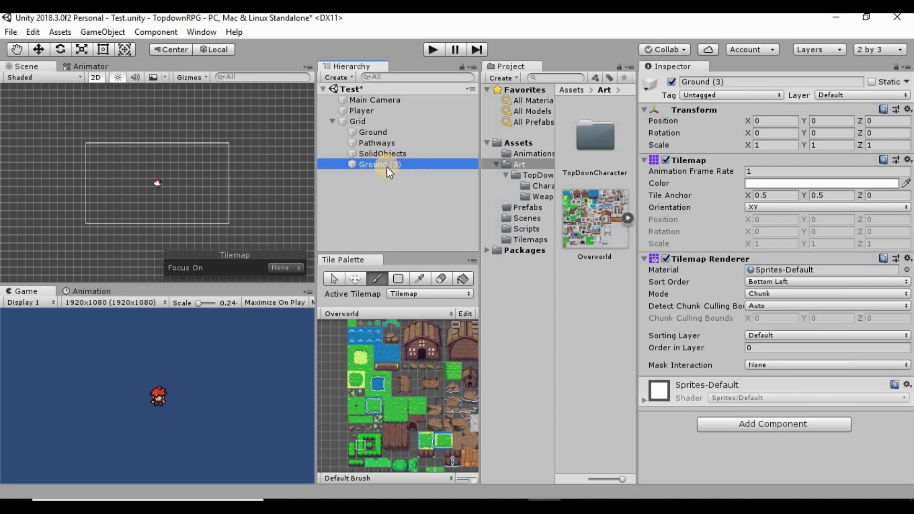
key(Delete)
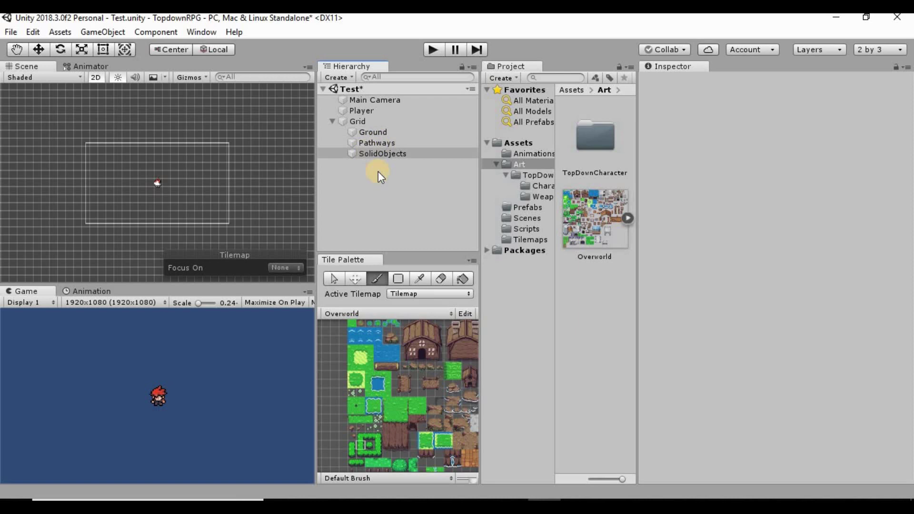
- Add a sorting layer named Background and place it between the Default and Player sorting layers
click(380, 134)
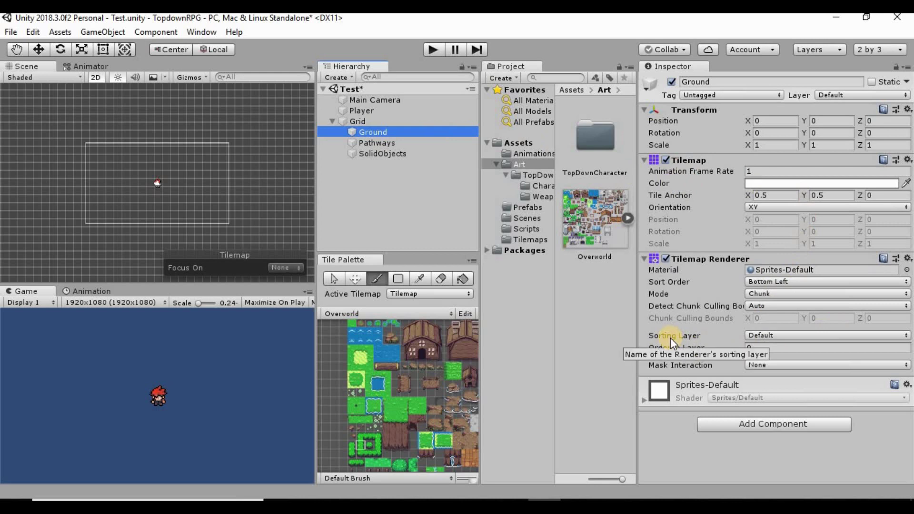
click(783, 335)
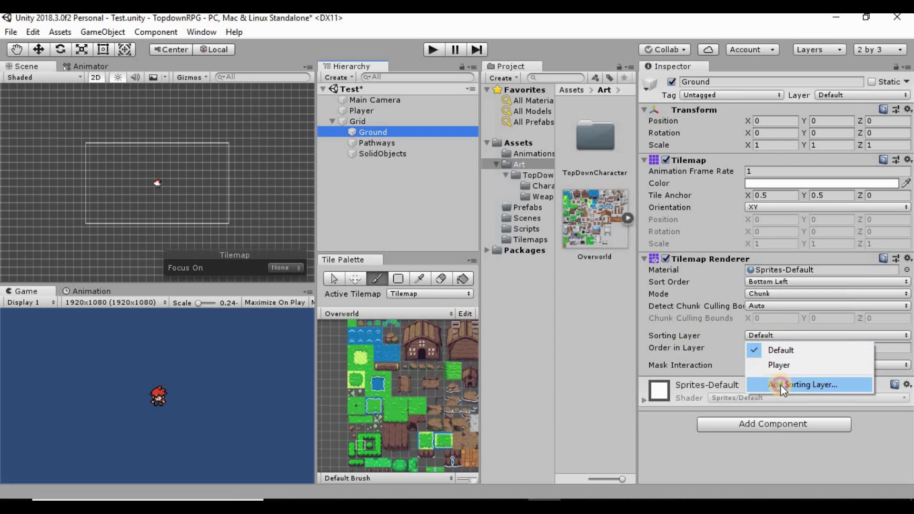
click(781, 385)
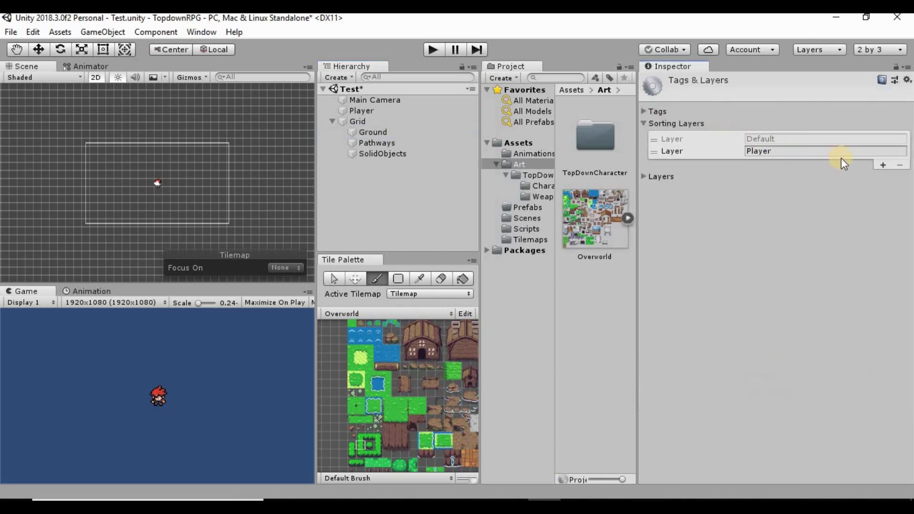
click(883, 166)
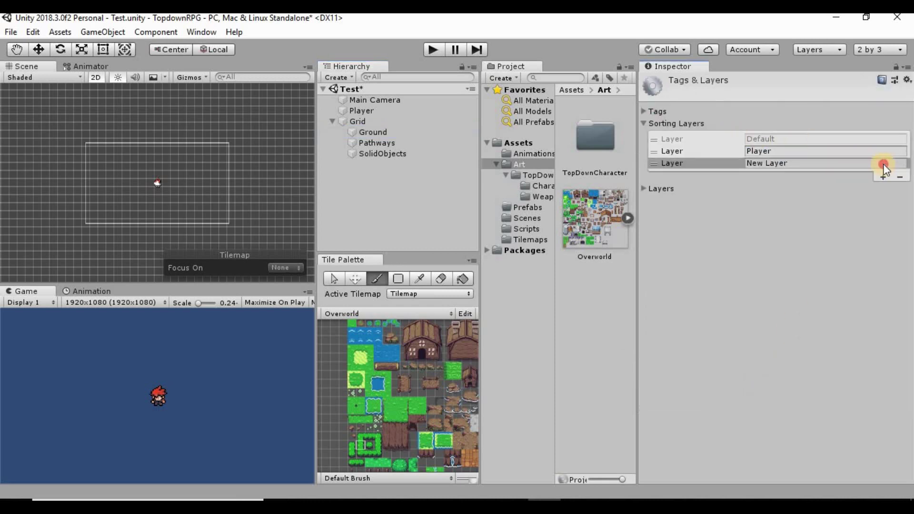
text(B)
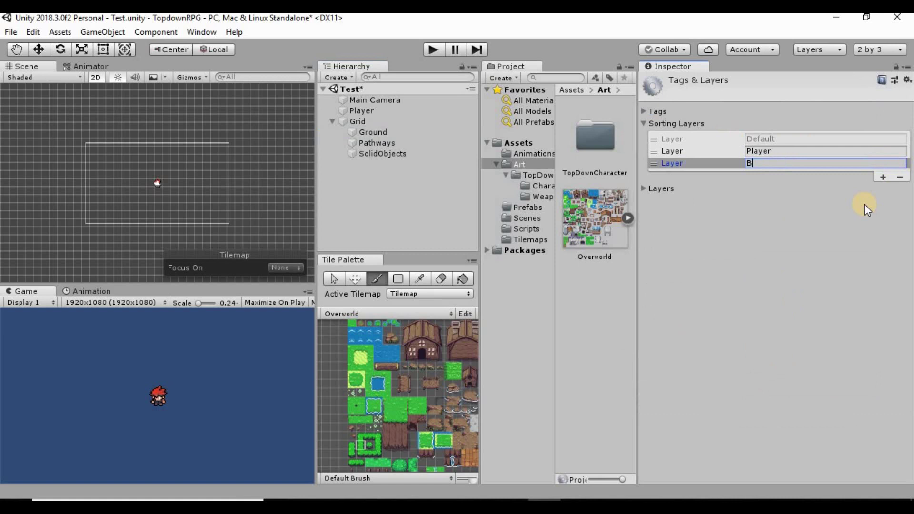
text(ackground)
drag(658, 163, 657, 151)
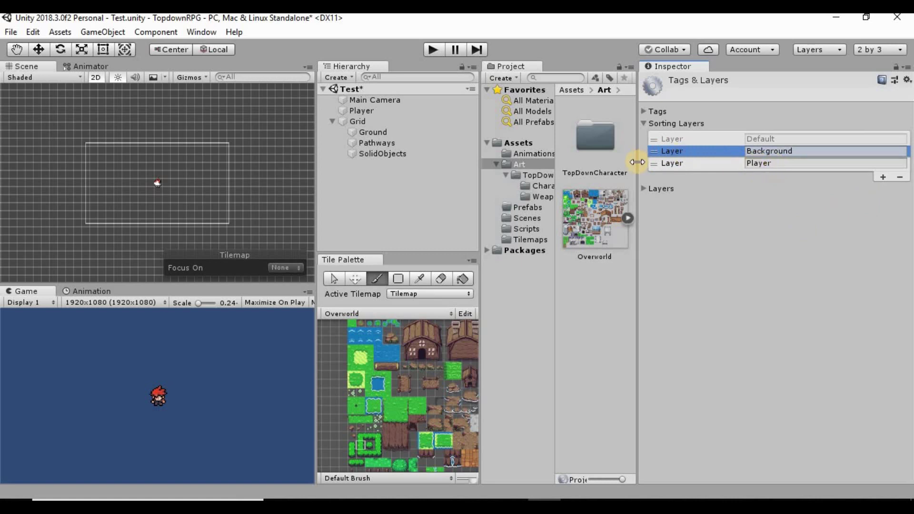
- Assign the Ground, Pathways and SolidObjects tilemaps to the Background sorting layer
click(374, 132)
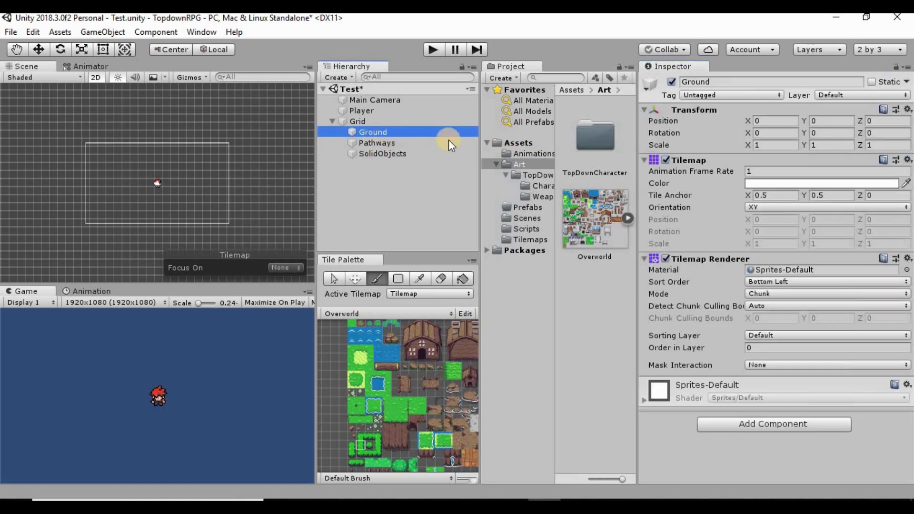
shift+click(422, 152)
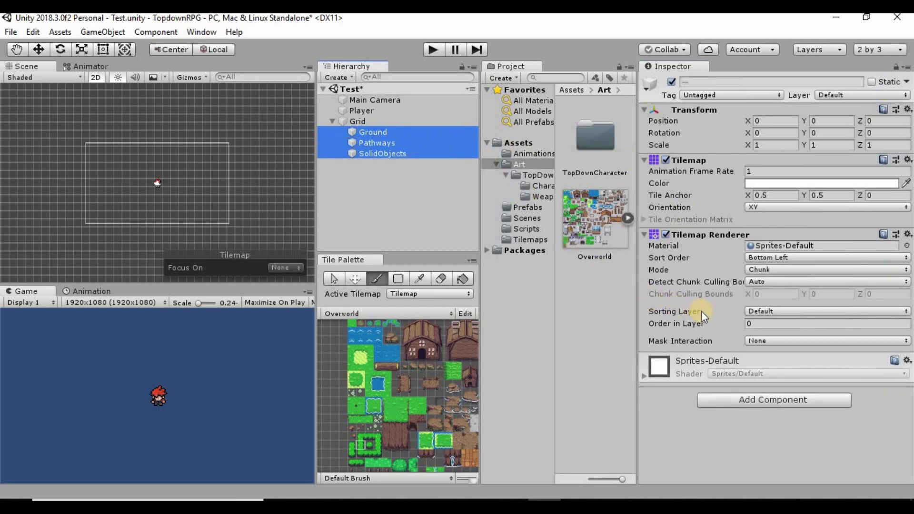
click(822, 310)
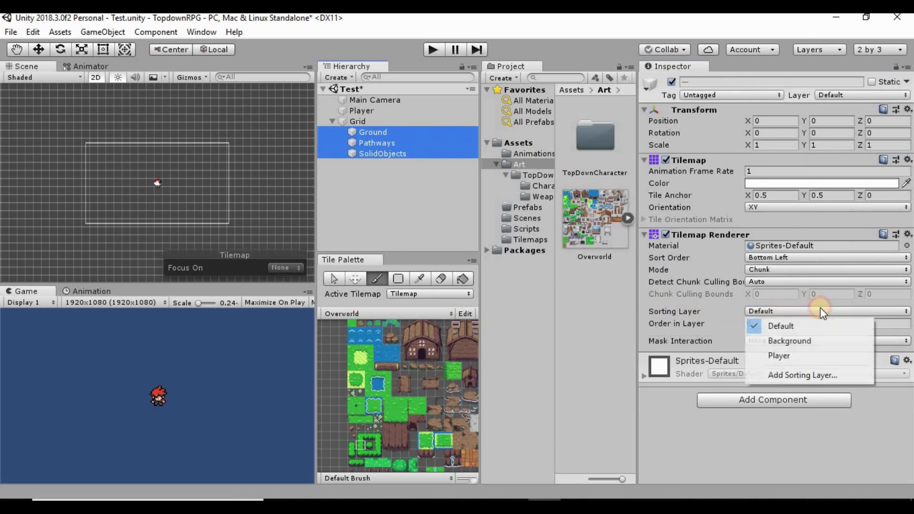
click(810, 341)
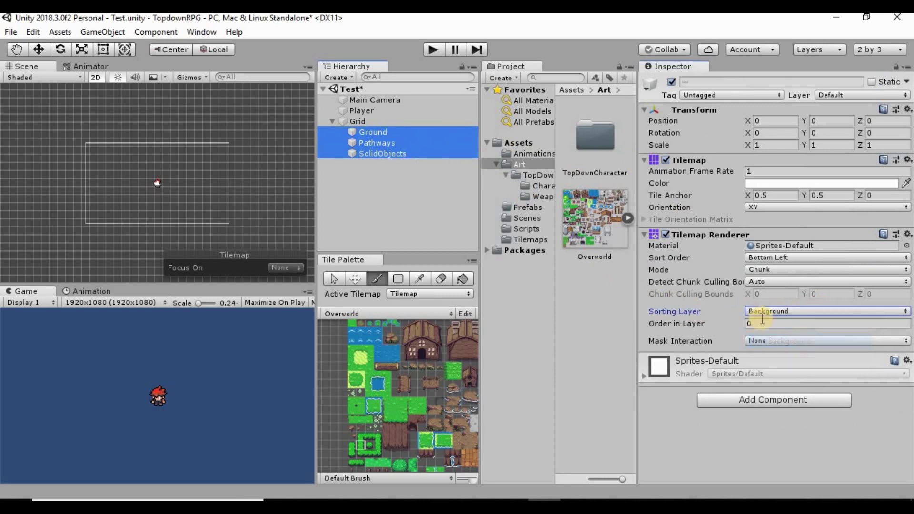
click(415, 189)
- Set the Order in Layer to 1 for the Pathways tilemap and 2 for SolidObjects
click(376, 133)
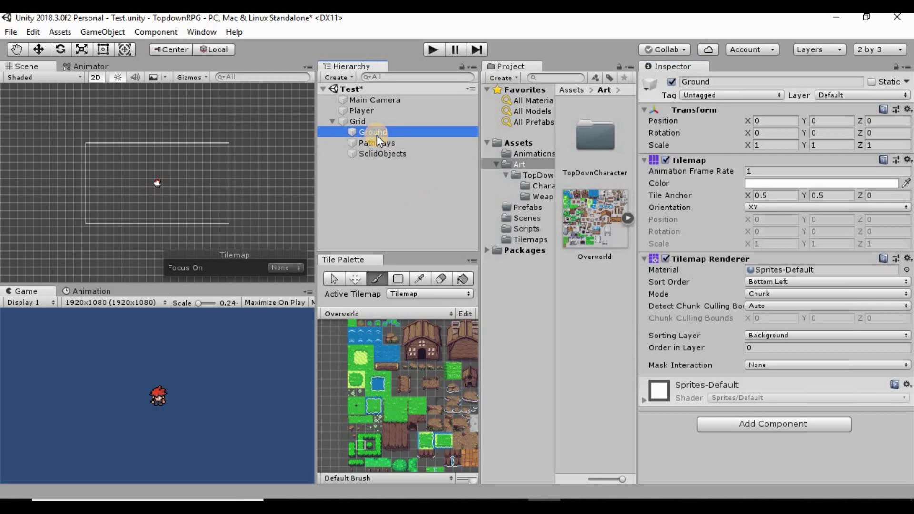
mouse_move(376, 135)
mouse_down()
mouse_move(379, 143)
mouse_move(378, 131)
mouse_up()
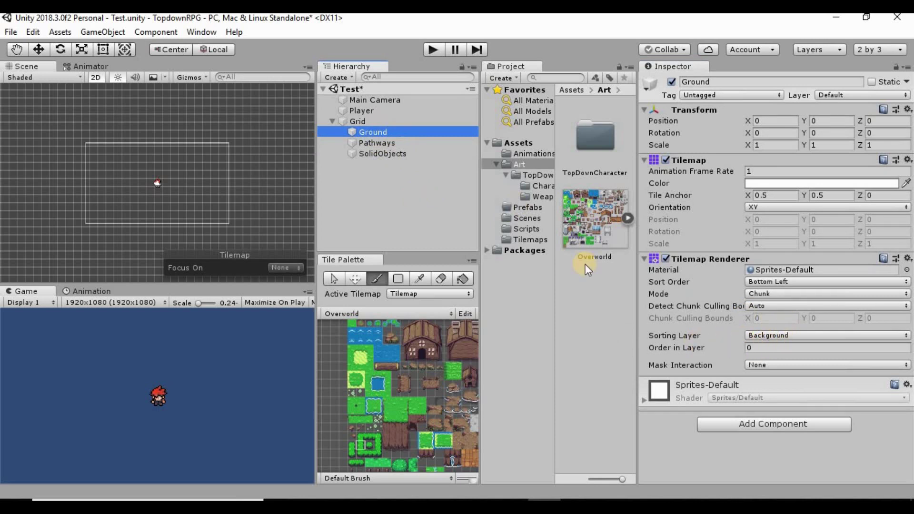
click(393, 142)
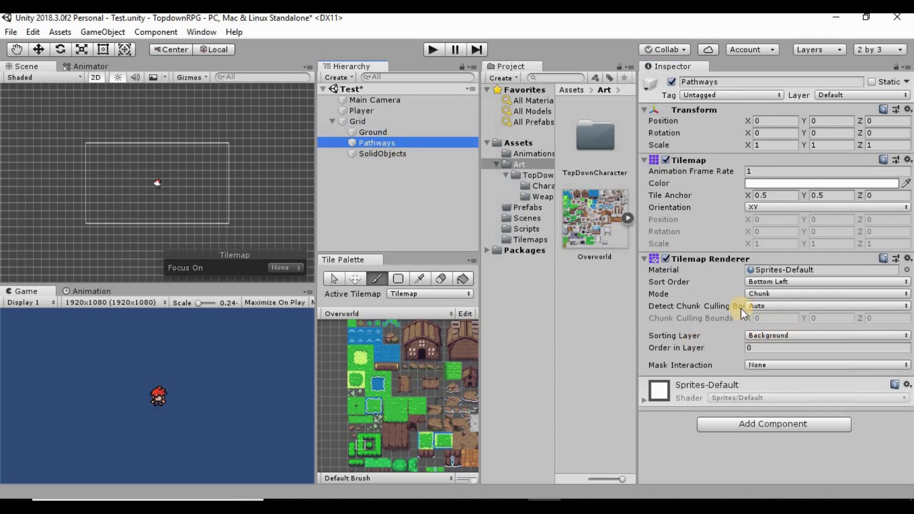
click(769, 347)
text(1)
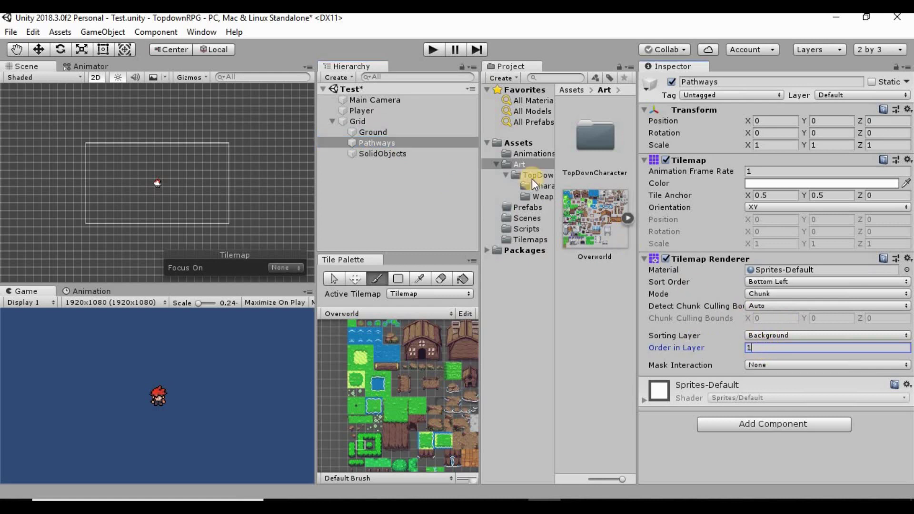
click(384, 153)
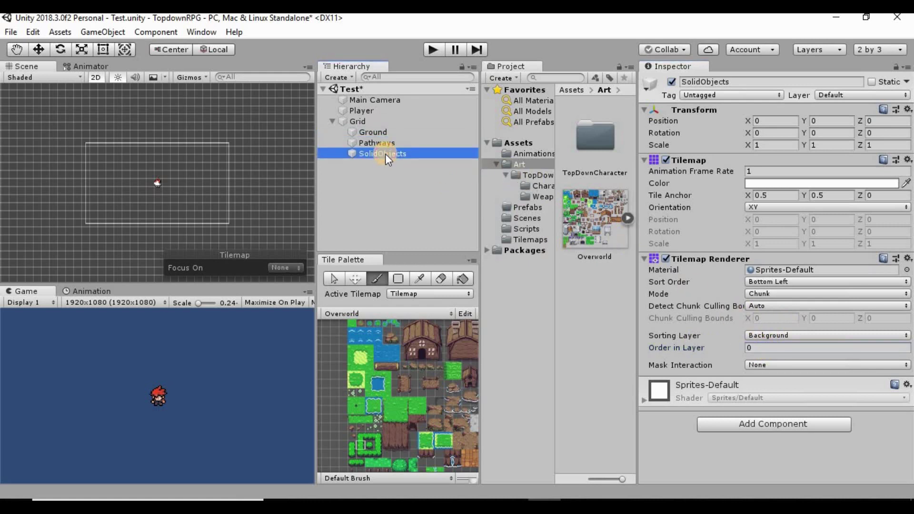
click(785, 352)
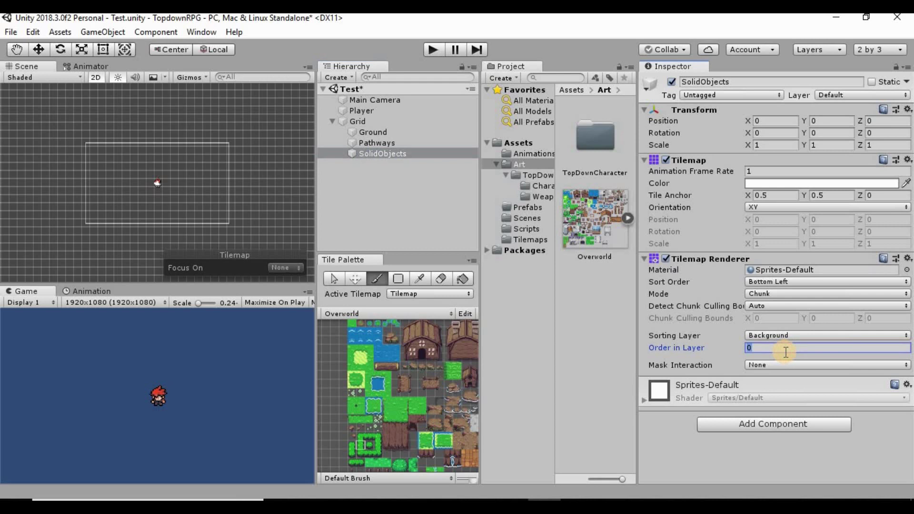
text(2)
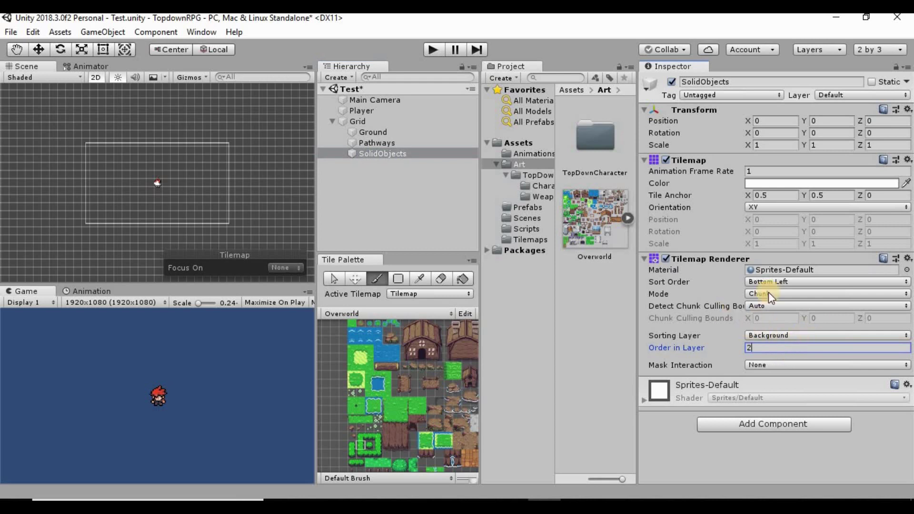
click(433, 213)
- Make Ground the active tilemap and paint the plain grass tile into the scene, first freehand and then as a filled rectangle
click(370, 131)
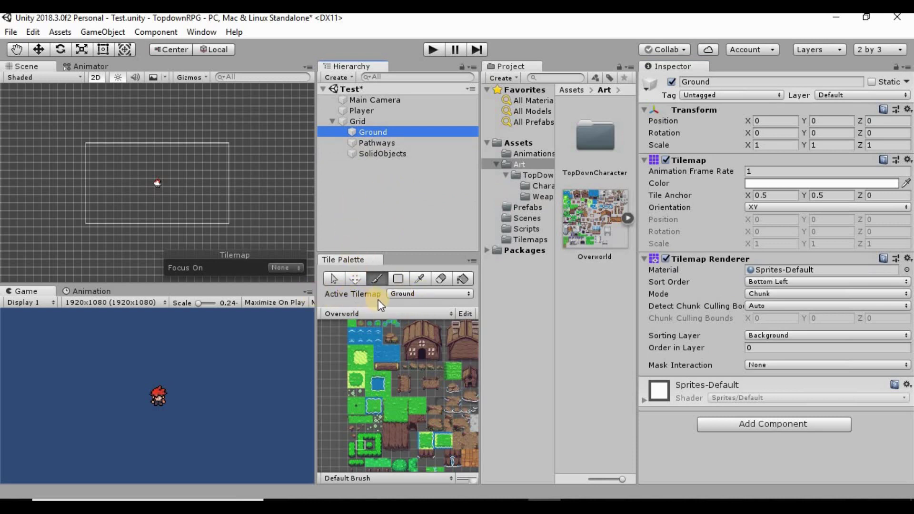
click(416, 292)
click(409, 332)
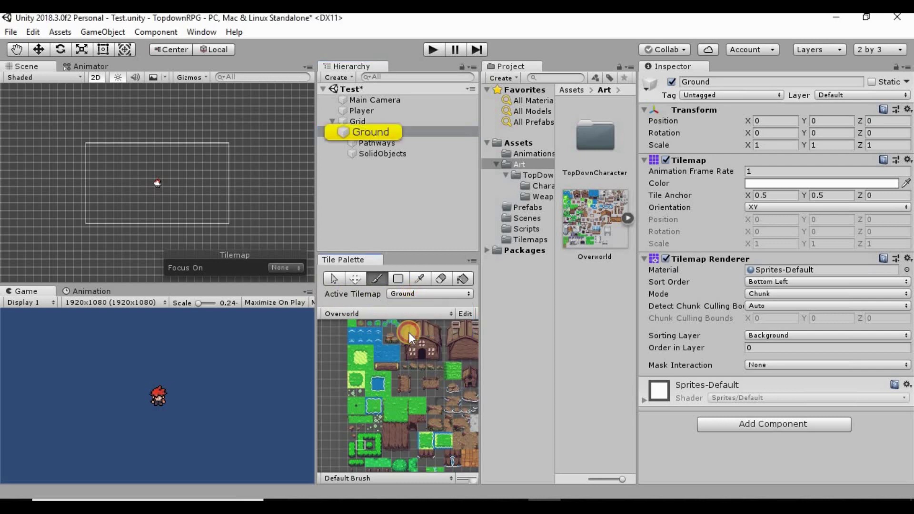
middle_drag(377, 372, 431, 465)
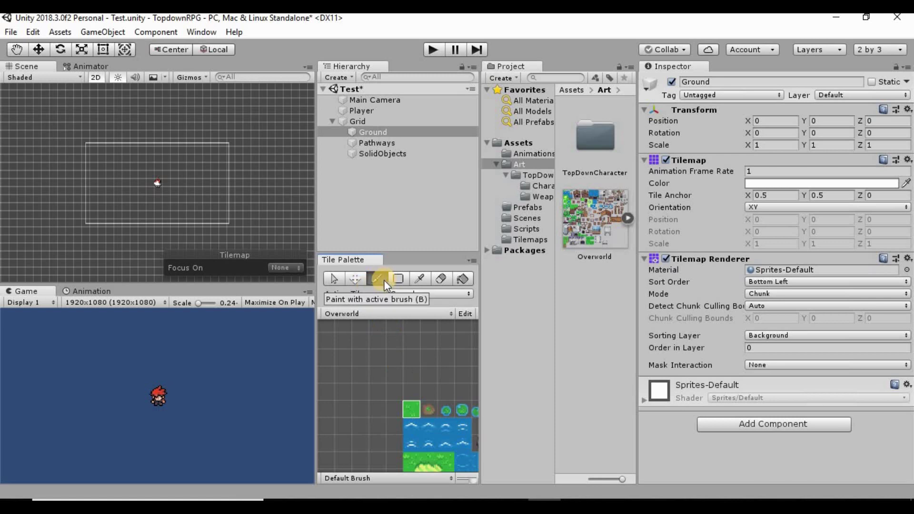
click(272, 200)
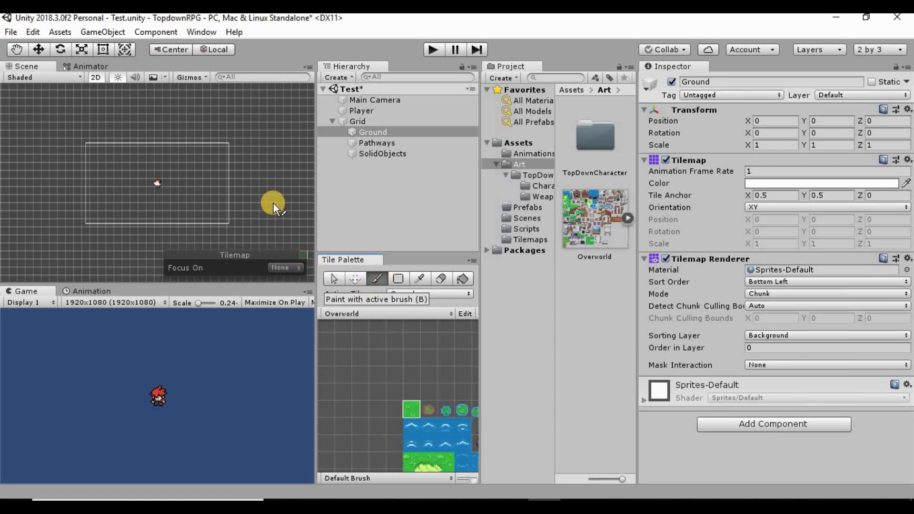
mouse_move(213, 194)
mouse_down()
mouse_move(235, 213)
mouse_move(234, 197)
mouse_move(222, 202)
mouse_move(206, 185)
mouse_move(216, 174)
mouse_move(222, 177)
mouse_move(180, 204)
mouse_move(195, 178)
mouse_move(223, 175)
mouse_move(212, 162)
mouse_move(191, 200)
mouse_move(207, 171)
mouse_move(181, 185)
mouse_move(181, 194)
mouse_move(206, 206)
mouse_up()
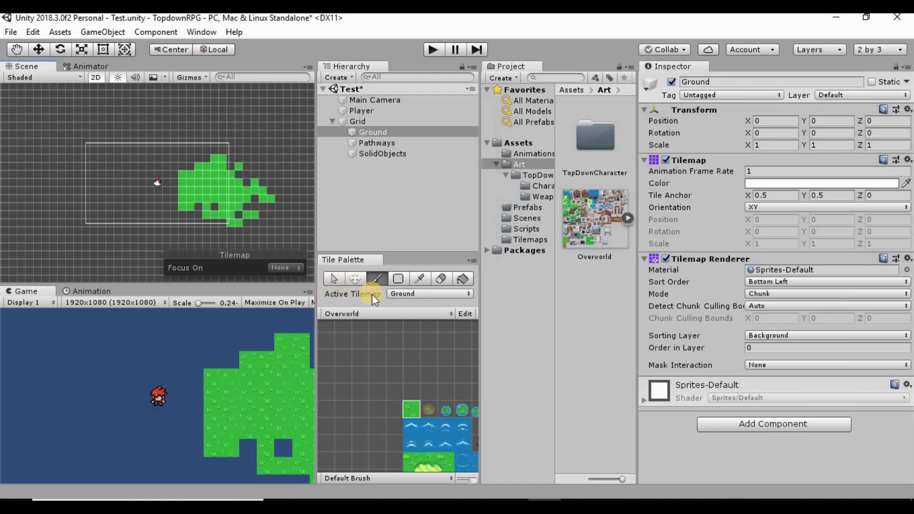
click(398, 279)
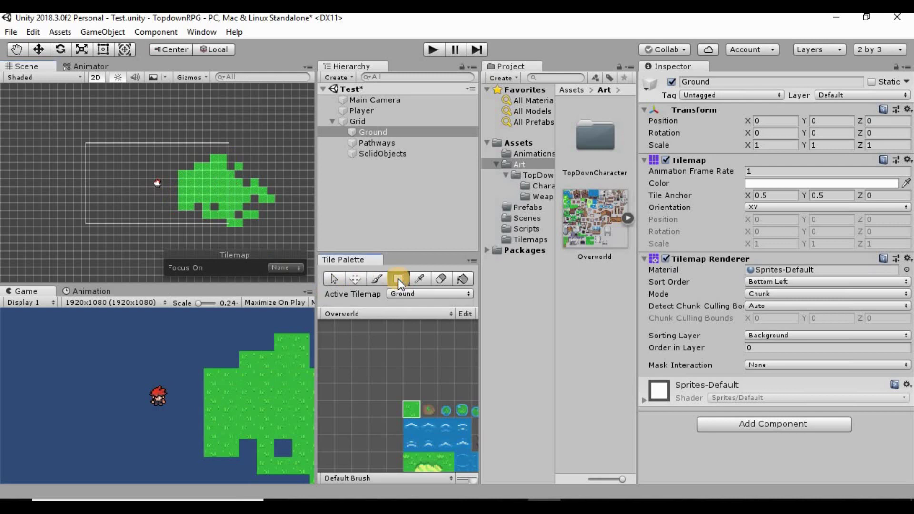
drag(138, 134, 277, 233)
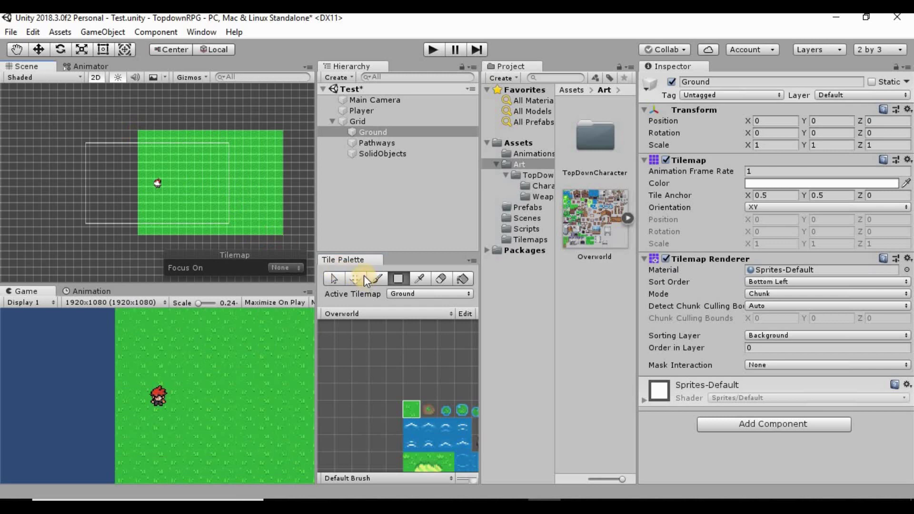
- Flood fill the grass rectangle with the water wave tile, and undo the extra fill made outside the rectangle
click(463, 281)
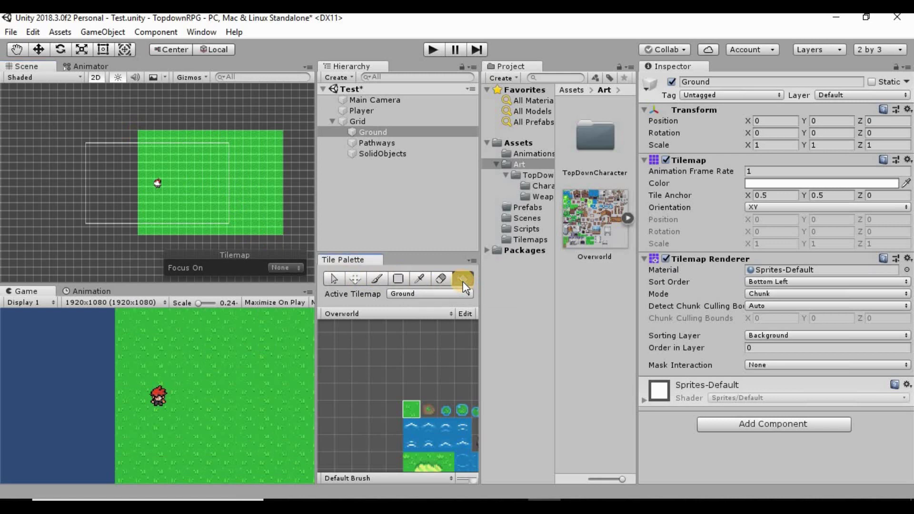
click(430, 428)
click(219, 166)
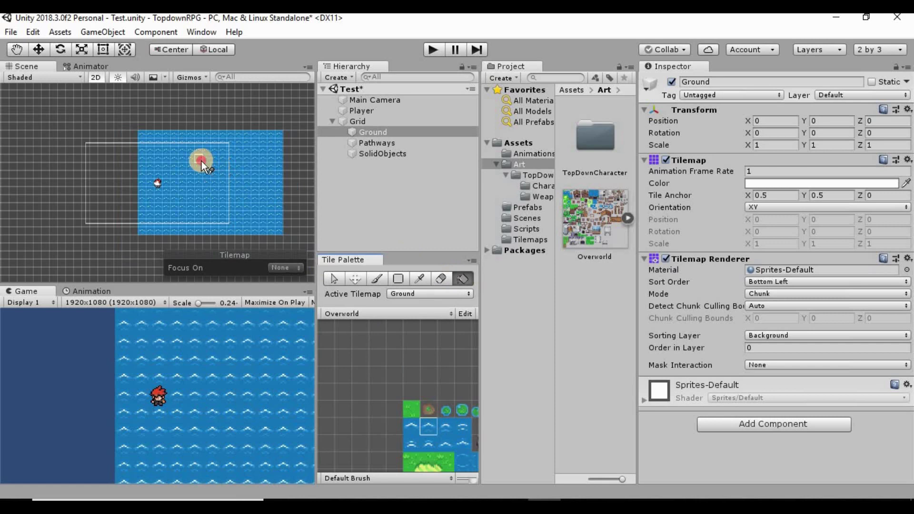
click(118, 246)
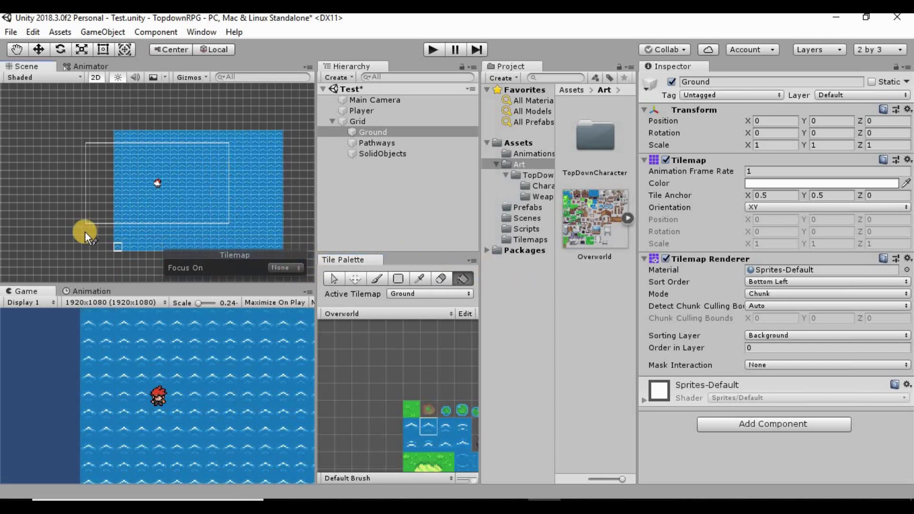
key(ctrl+z)
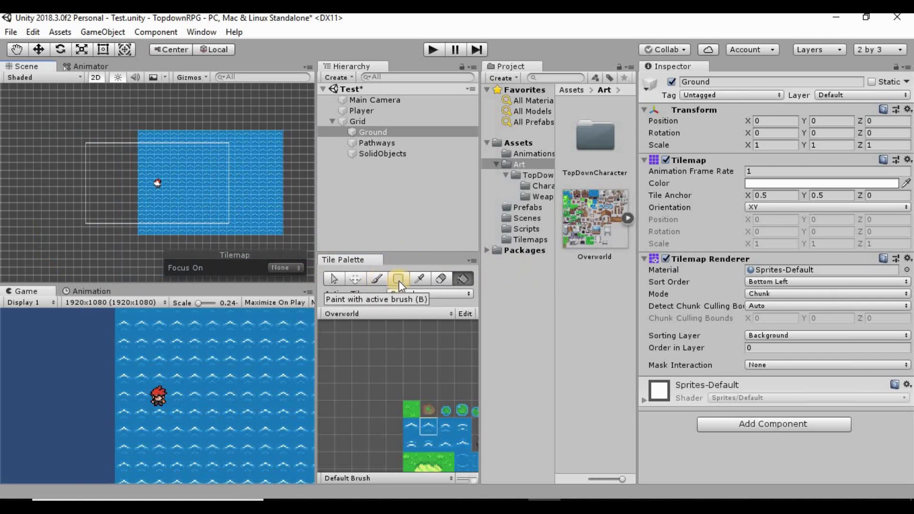
- Box fill a large rectangle of plain grass tiles over the water area around the player
key(u)
click(412, 408)
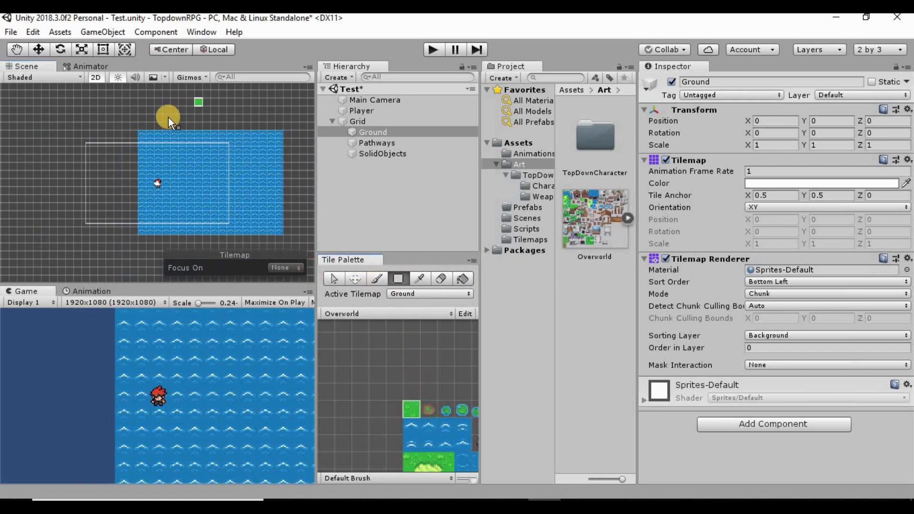
drag(104, 130, 275, 241)
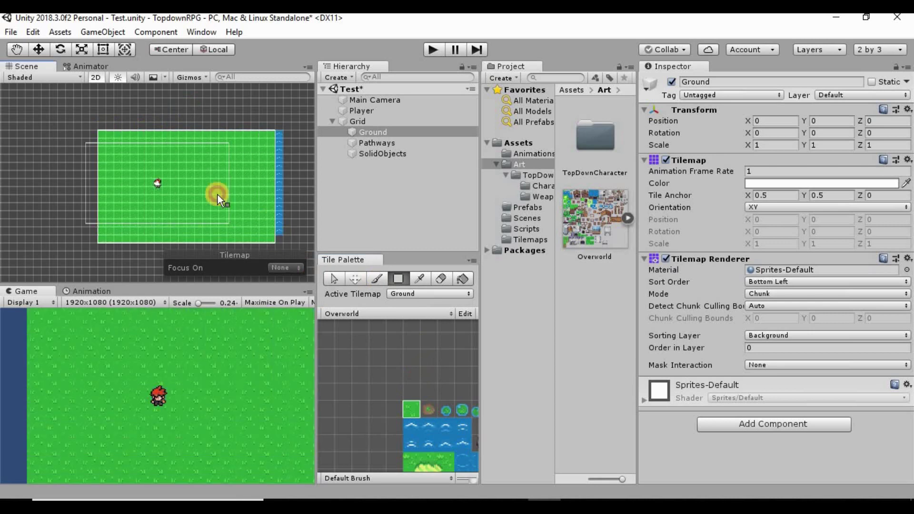
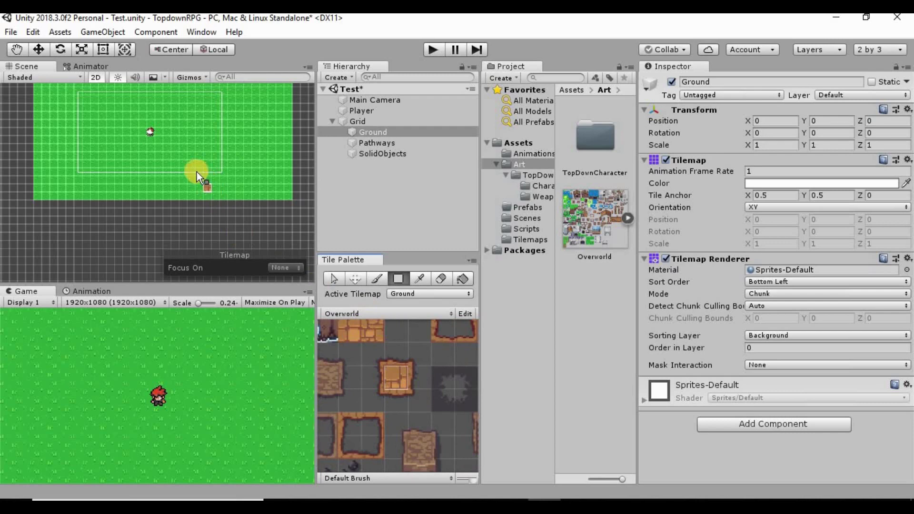
- Box fill a horizontal brown stone path three tiles high across the grass behind the player, undoing the stray tile below it
click(151, 138)
scroll(168, 183, up, 3)
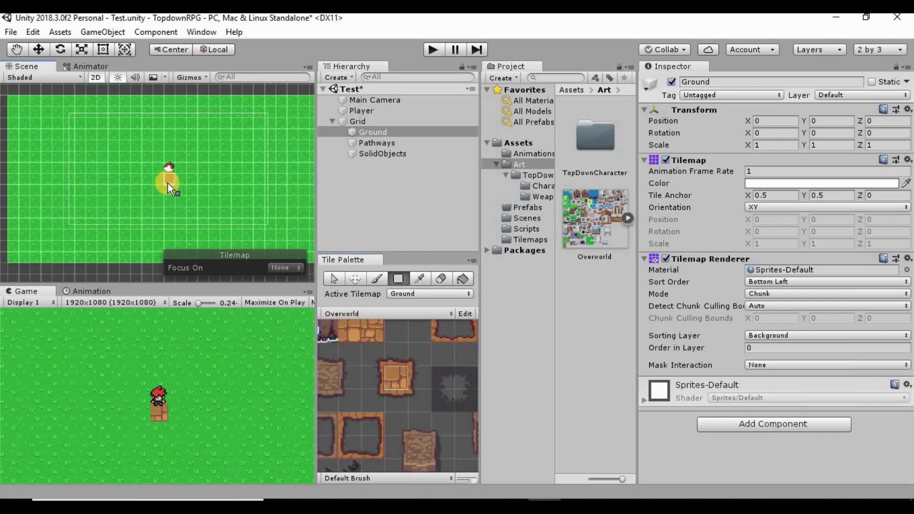
scroll(168, 183, up, 1)
mouse_move(30, 151)
mouse_down()
mouse_move(76, 170)
mouse_move(206, 188)
mouse_move(296, 185)
mouse_up()
click(264, 206)
key(ctrl+z)
- Try painting with the empty palette cells around the brown stone tile on the stone path
click(400, 350)
click(368, 350)
click(370, 388)
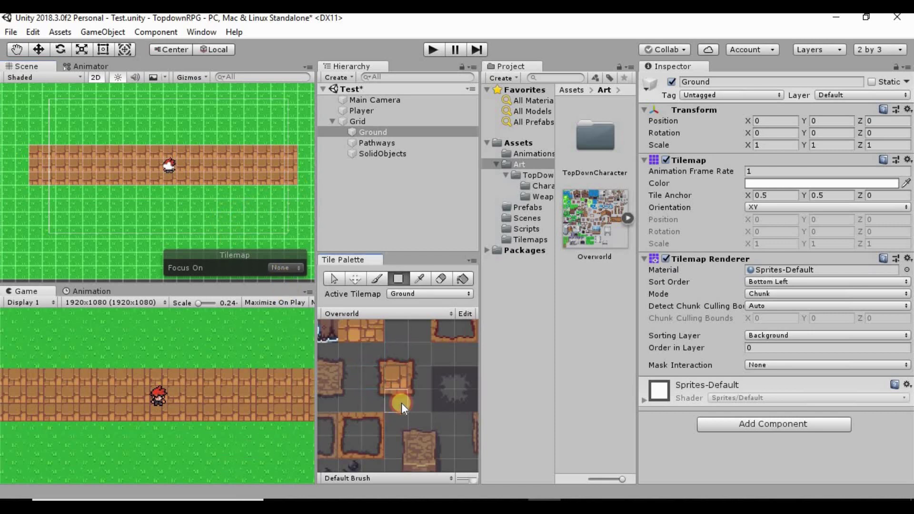
click(419, 401)
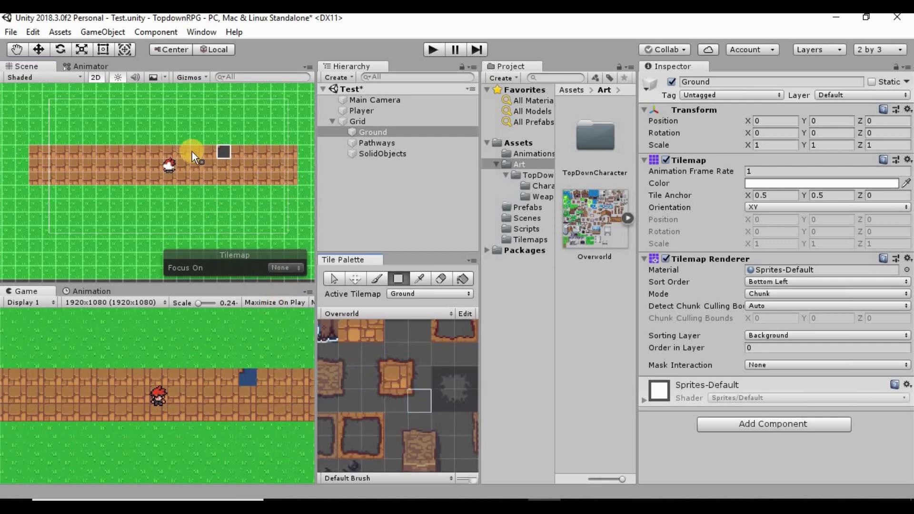
click(396, 355)
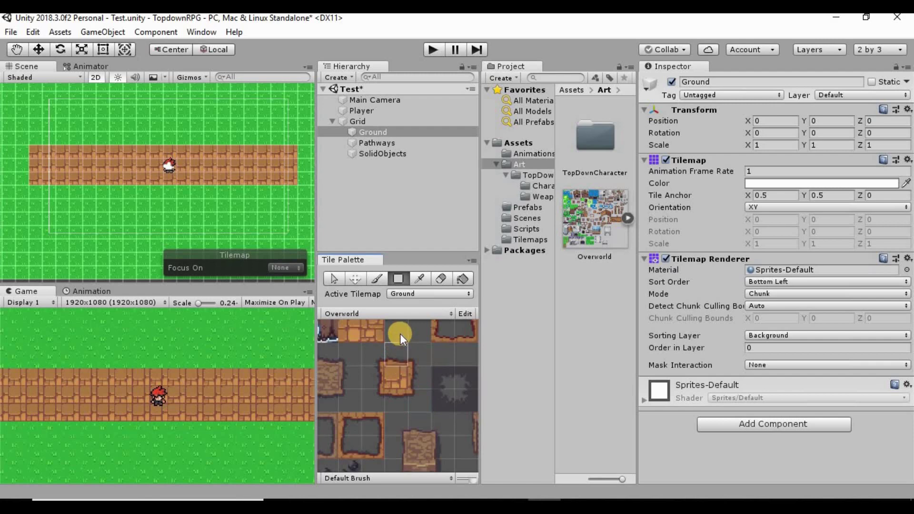
- Try to box fill the stone path's top edge tile along the path's upper row on the Ground tilemap
middle_drag(265, 224, 282, 258)
click(284, 206)
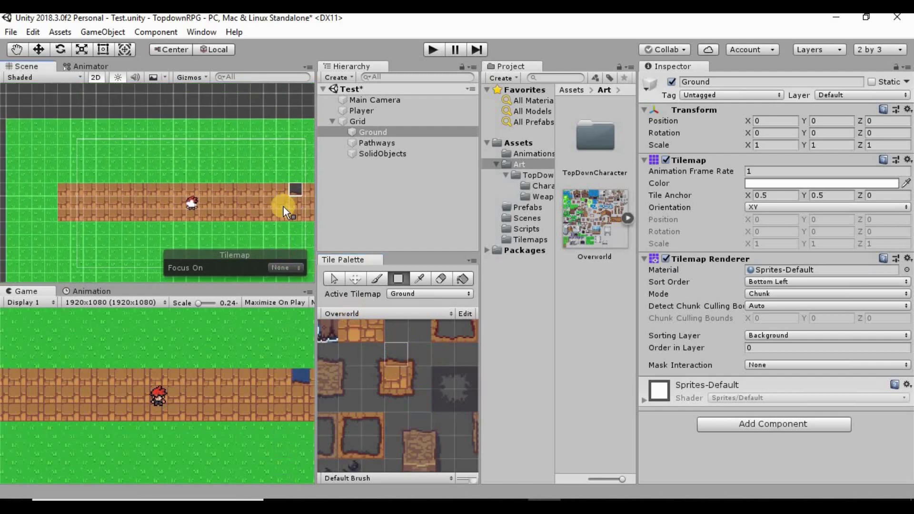
middle_drag(284, 206, 225, 227)
drag(247, 202, 5, 198)
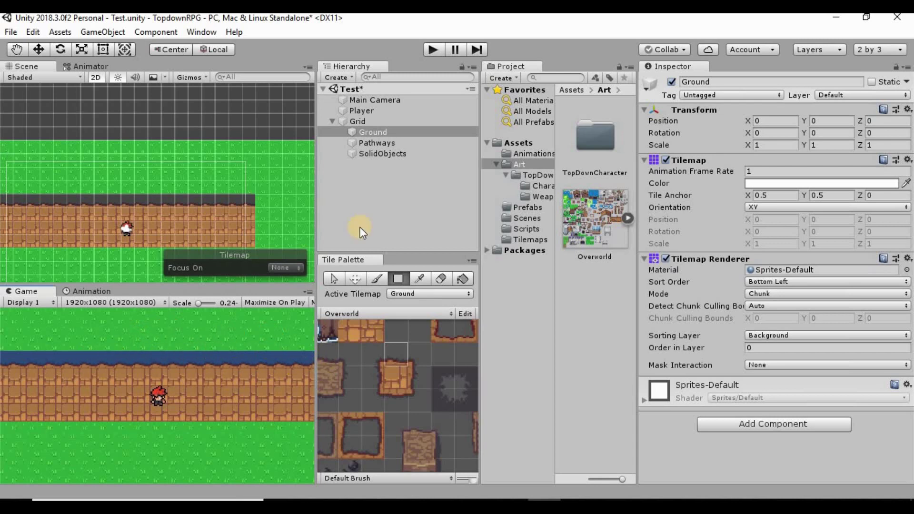
- Box fill plain grass tiles over the whole brown stone path and its edge row on the Ground tilemap
click(390, 144)
drag(390, 143, 260, 384)
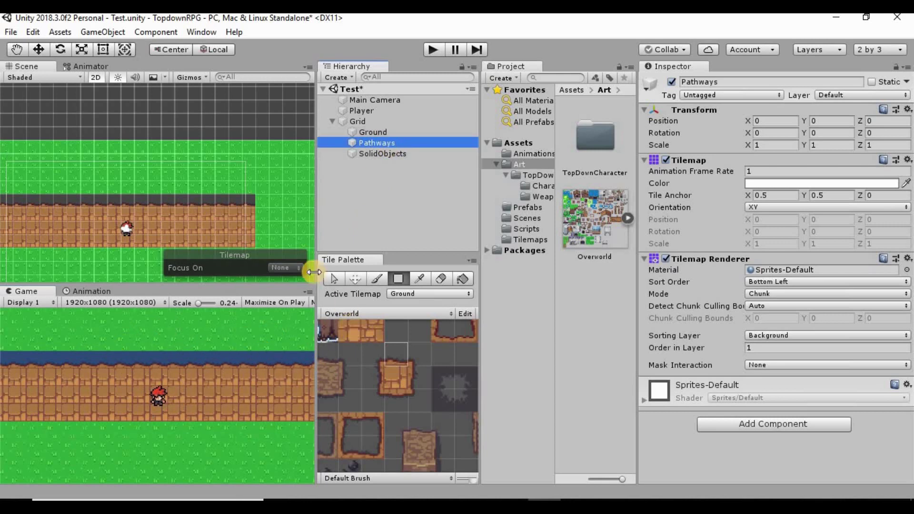
scroll(413, 385, up, 3)
mouse_move(396, 375)
middle_down()
mouse_move(469, 424)
mouse_move(373, 393)
mouse_move(453, 486)
mouse_move(364, 372)
mouse_move(389, 385)
middle_up()
click(373, 331)
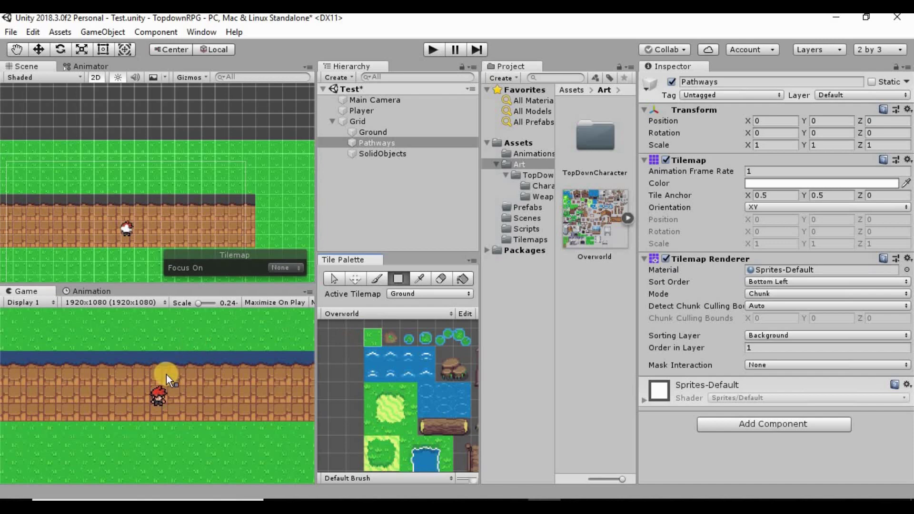
scroll(202, 193, down, 2)
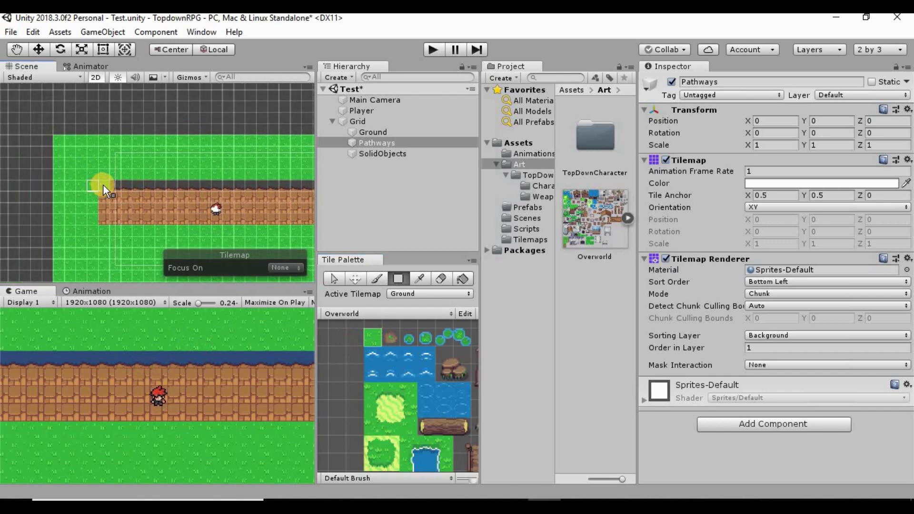
mouse_move(173, 210)
mouse_down()
mouse_move(234, 210)
mouse_move(293, 222)
mouse_up()
mouse_move(293, 221)
middle_down()
mouse_move(157, 227)
mouse_move(158, 197)
middle_up()
drag(158, 197, 190, 224)
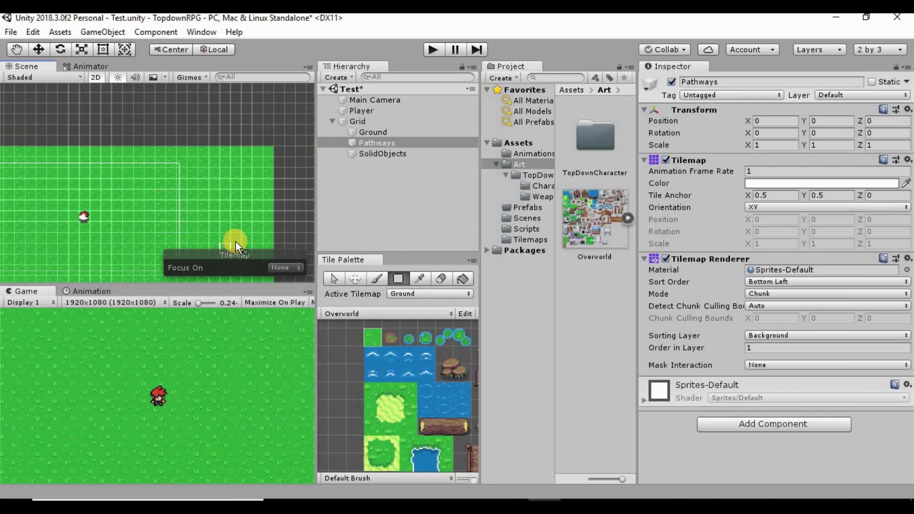
- Make Pathways the active tilemap and box fill a horizontal brown stone path three tiles high across the grass behind the player
click(431, 294)
click(425, 319)
middle_drag(423, 375, 121, 131)
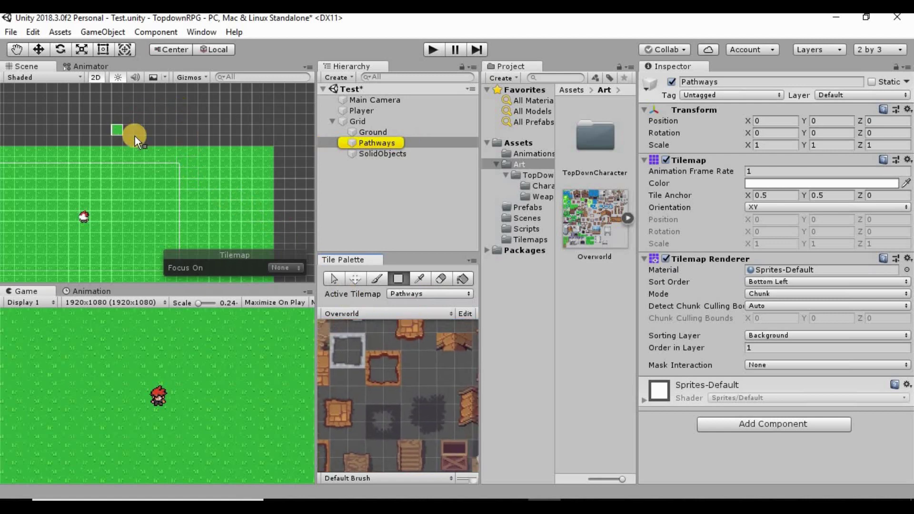
mouse_move(371, 364)
middle_down()
mouse_move(413, 323)
mouse_move(383, 365)
middle_up()
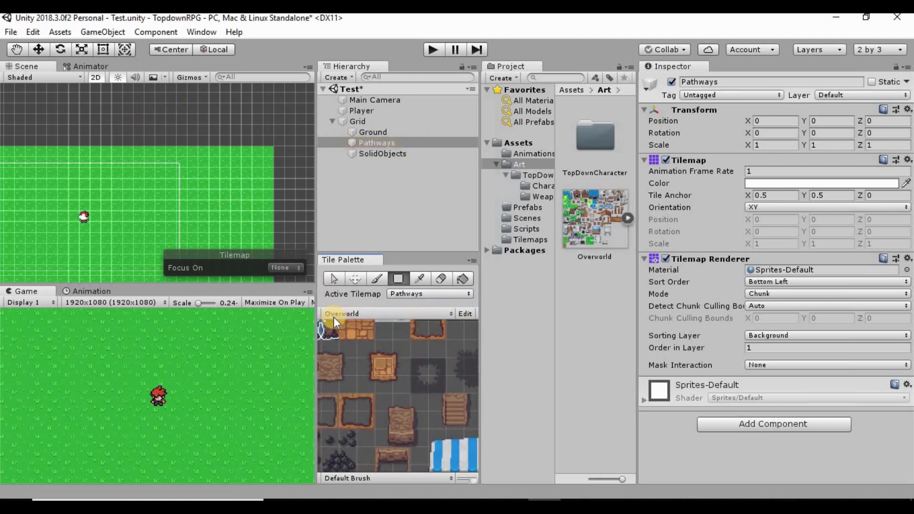
middle_drag(236, 203, 106, 170)
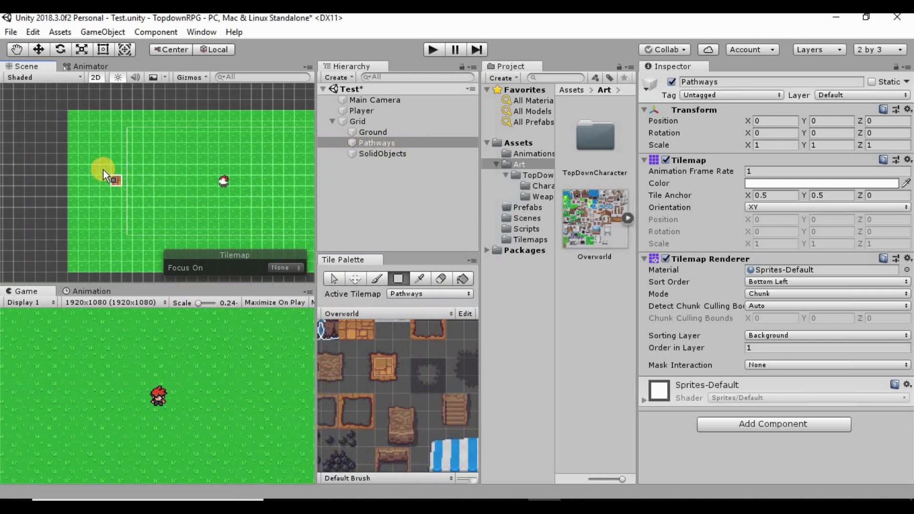
drag(124, 175, 307, 195)
middle_drag(198, 216, 248, 205)
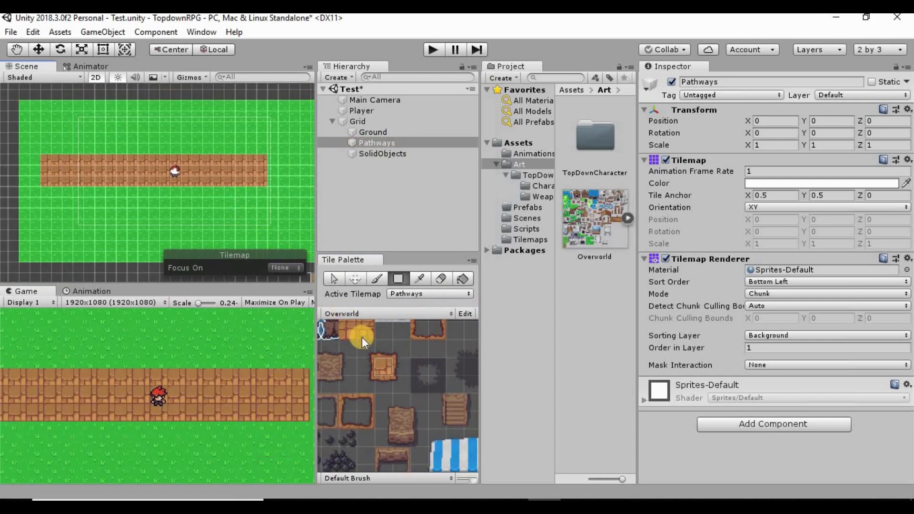
- Box fill the stone top edge tile along the entire upper side of the path on the Pathways tilemap
click(384, 354)
click(101, 208)
scroll(101, 207, up, 3)
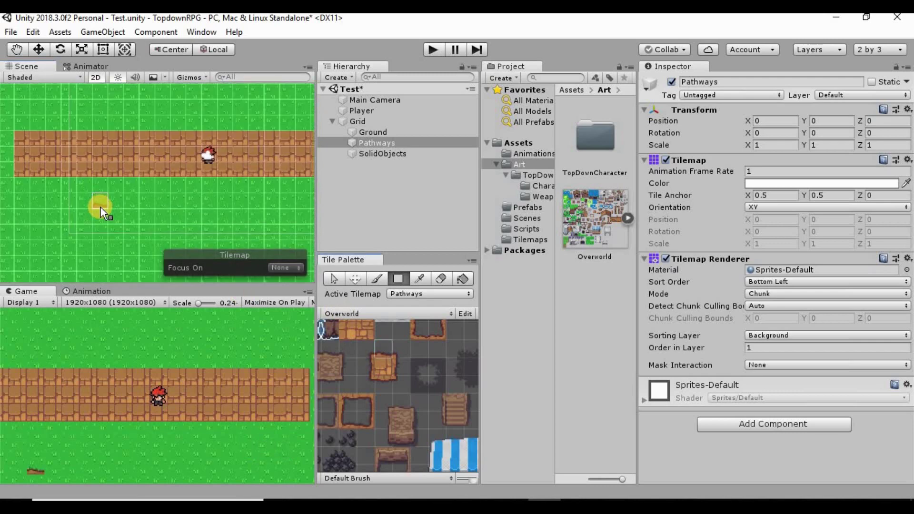
mouse_move(31, 149)
mouse_down()
mouse_move(298, 147)
mouse_move(99, 133)
mouse_move(227, 172)
mouse_up()
mouse_move(227, 173)
middle_down()
mouse_move(124, 179)
mouse_move(165, 145)
middle_up()
drag(165, 144, 202, 153)
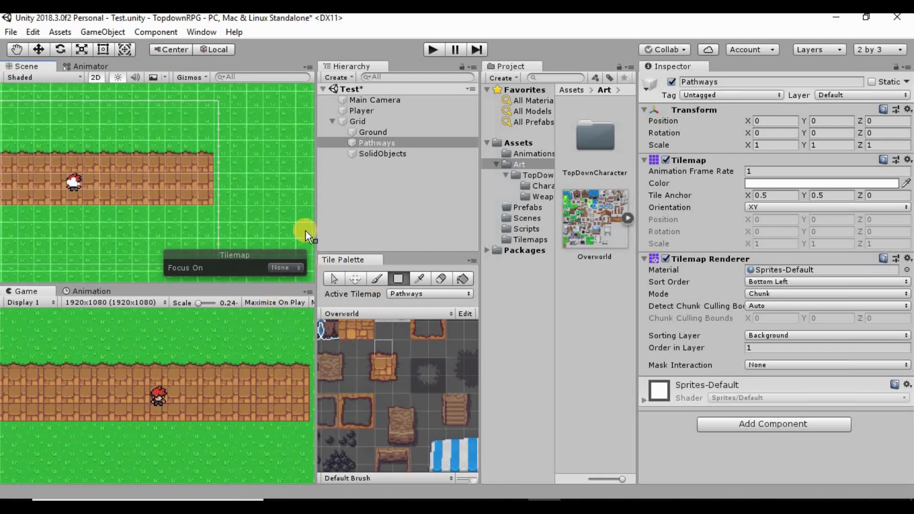
- Close the path's right end with the upper and lower stone corner tiles and the right edge tiles between them
click(404, 350)
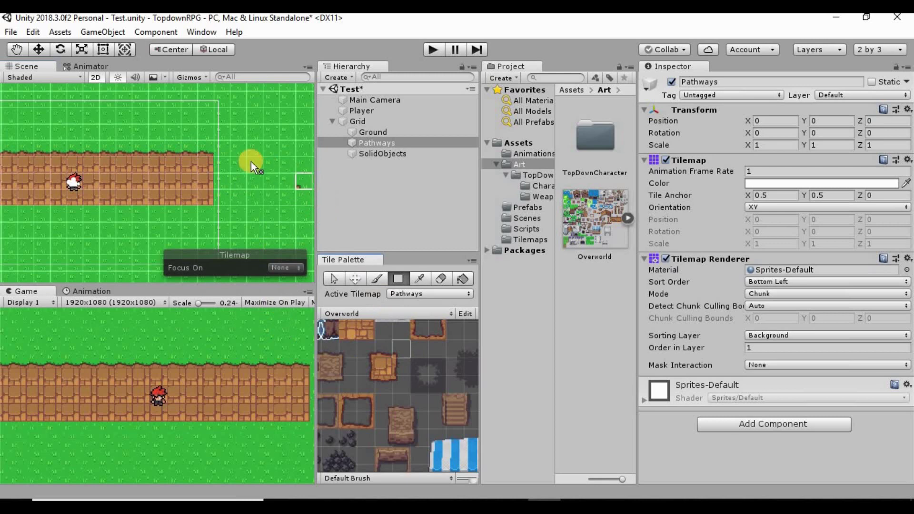
click(226, 151)
click(396, 378)
click(218, 210)
click(393, 369)
mouse_move(226, 189)
mouse_down()
mouse_move(222, 173)
mouse_move(219, 193)
mouse_up()
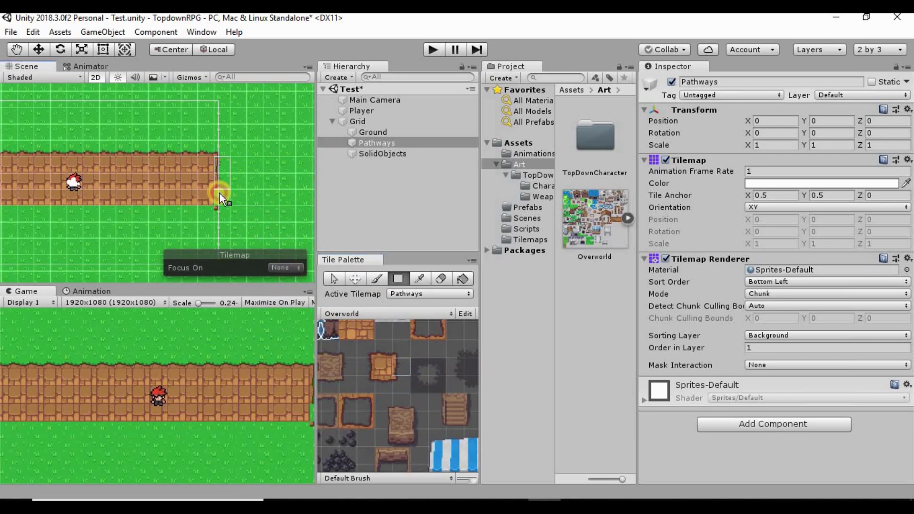
- Box fill the stone bottom edge tile along the entire lower side of the path
middle_drag(271, 169, 332, 137)
click(384, 385)
drag(283, 227, 30, 181)
middle_drag(29, 180, 265, 194)
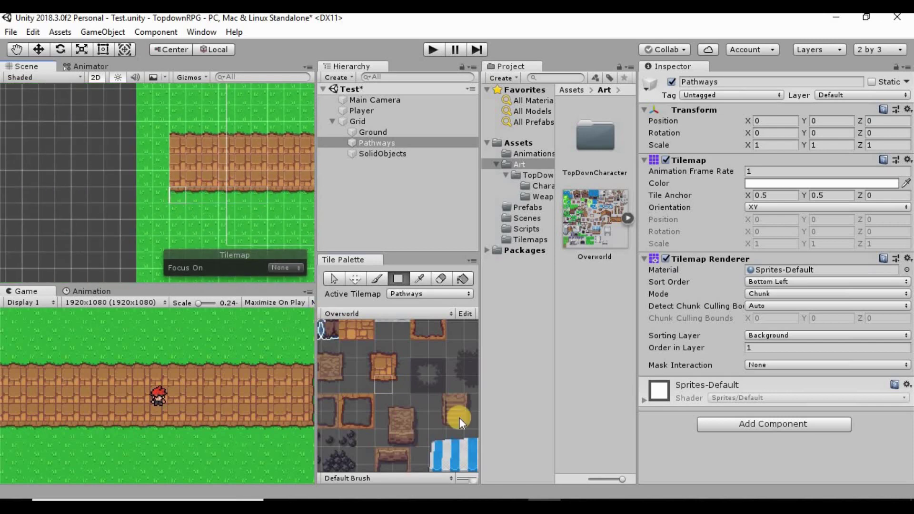
- Close the path's left end with the lower and upper stone corner tiles and the left edge tiles between them
click(374, 381)
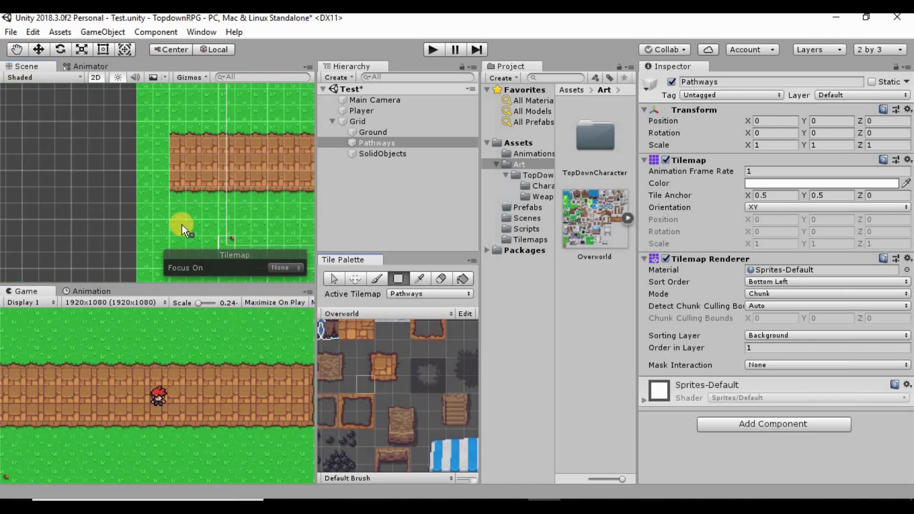
click(162, 195)
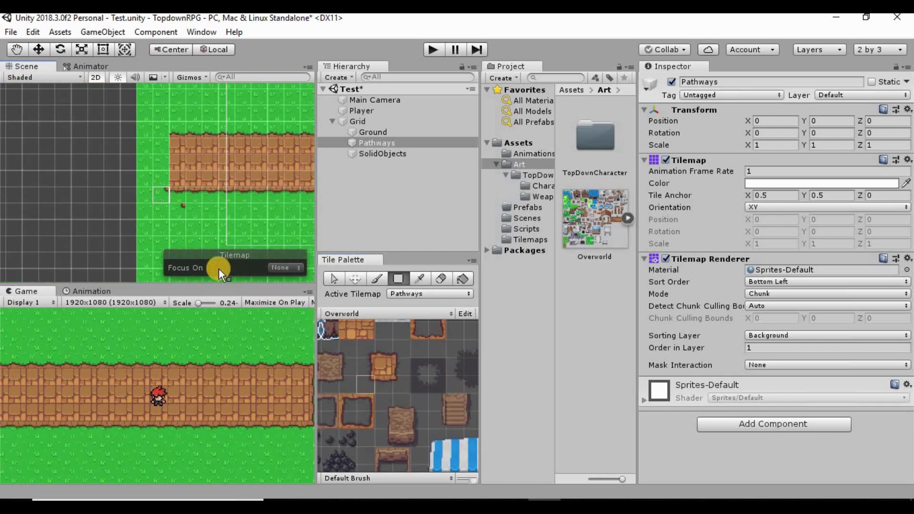
click(366, 350)
click(166, 133)
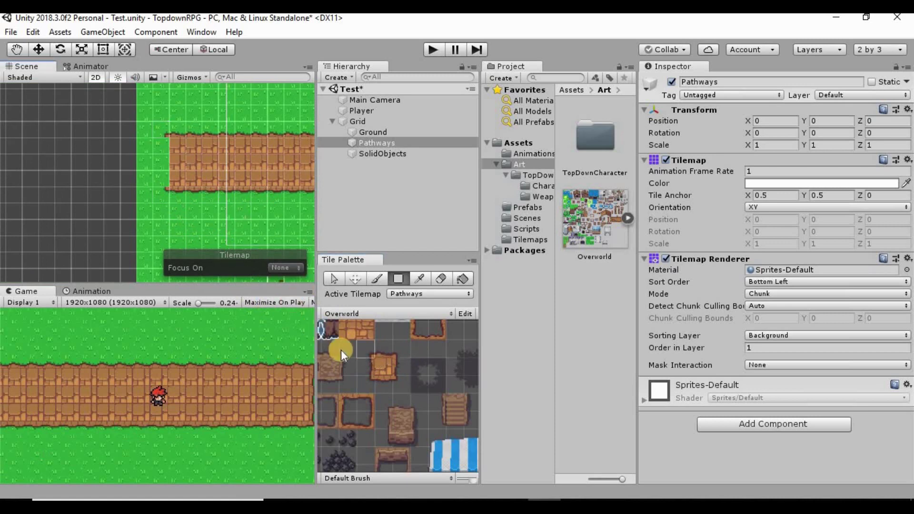
click(370, 362)
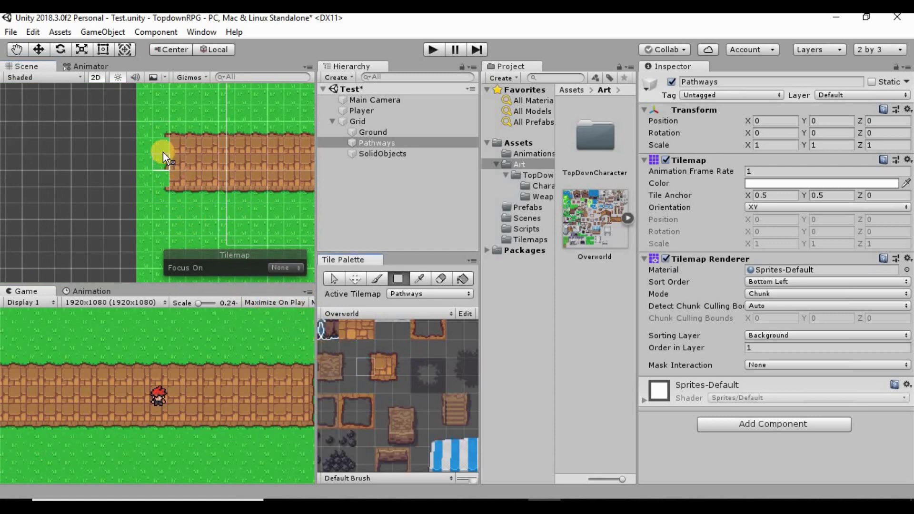
drag(161, 155, 162, 173)
middle_drag(224, 189, 118, 198)
scroll(238, 169, down, 2)
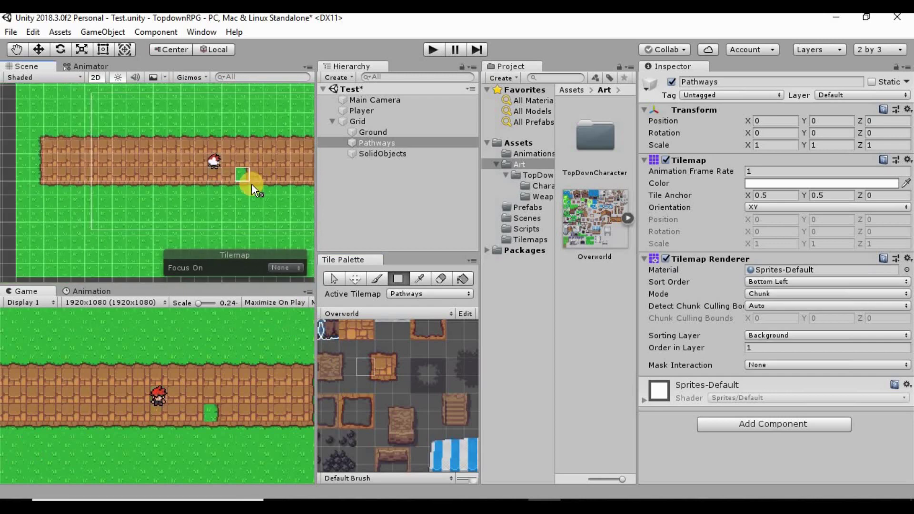
middle_drag(260, 181, 204, 213)
scroll(244, 212, down, 1)
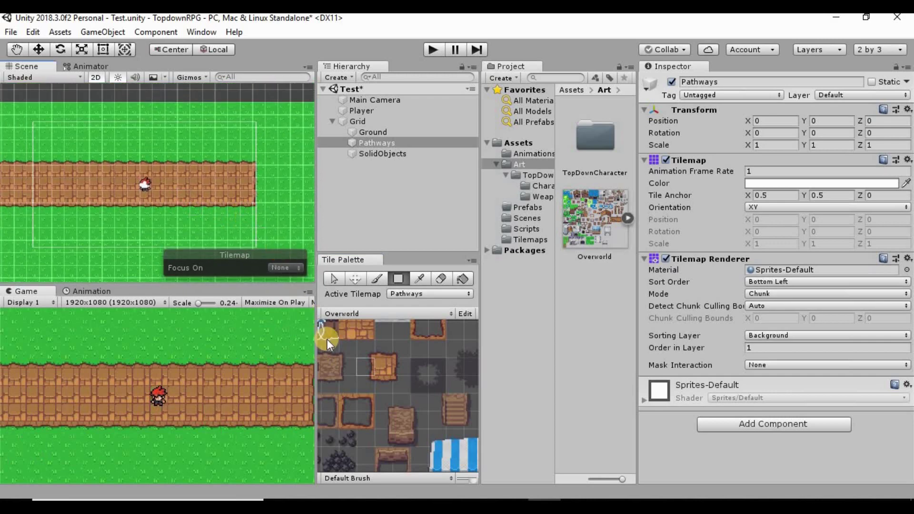
mouse_move(153, 173)
middle_down()
mouse_move(144, 181)
mouse_move(236, 143)
middle_up()
click(232, 156)
mouse_move(283, 193)
middle_down()
mouse_move(209, 216)
mouse_move(156, 201)
mouse_move(231, 187)
middle_up()
click(218, 205)
click(148, 178)
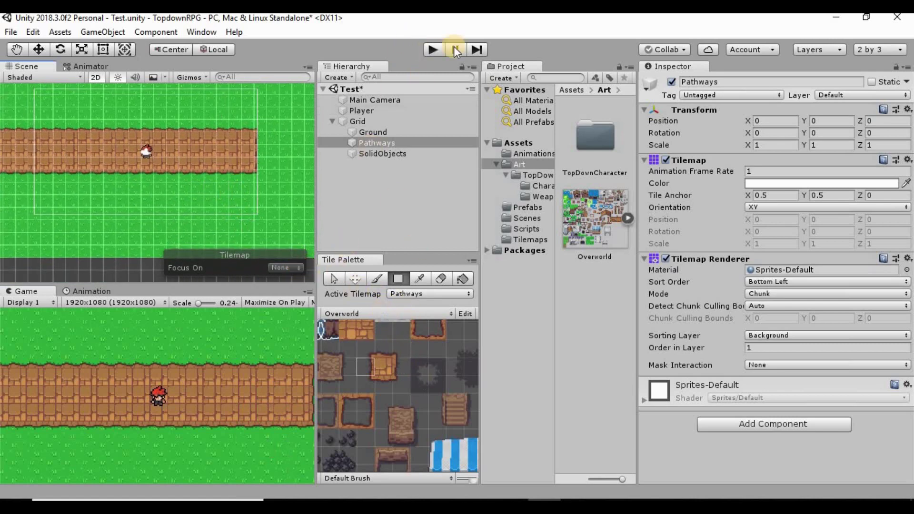
- Play the scene, walk the player around the stone path in all directions, and stop the game
click(439, 50)
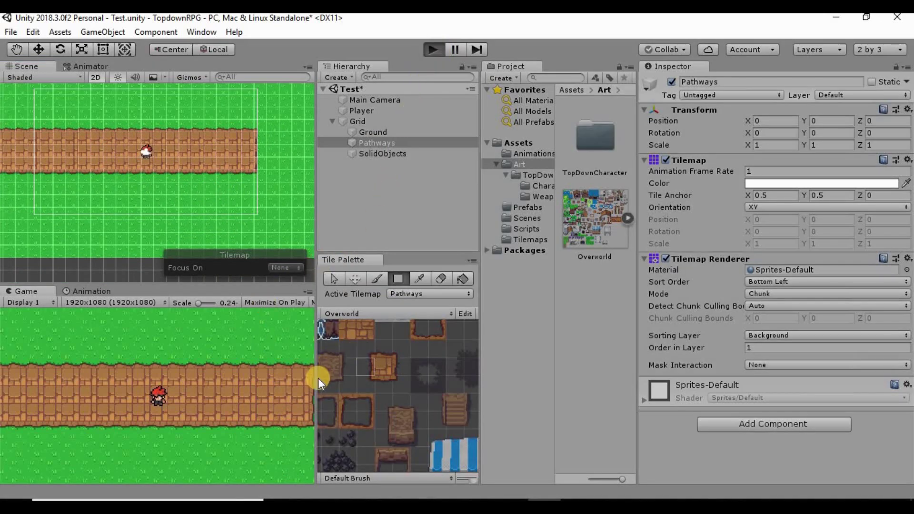
key(Right)
key(Down)
key(Up)
key(Left)
key(Left)
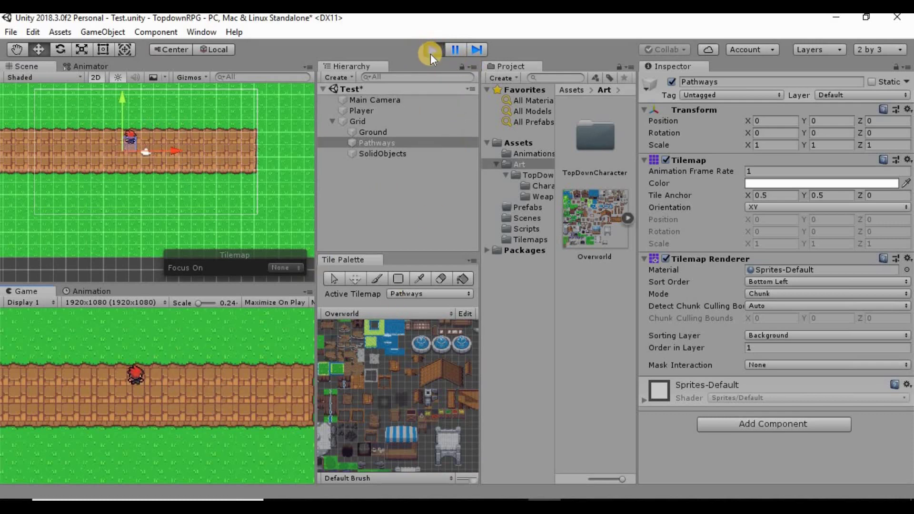
click(433, 50)
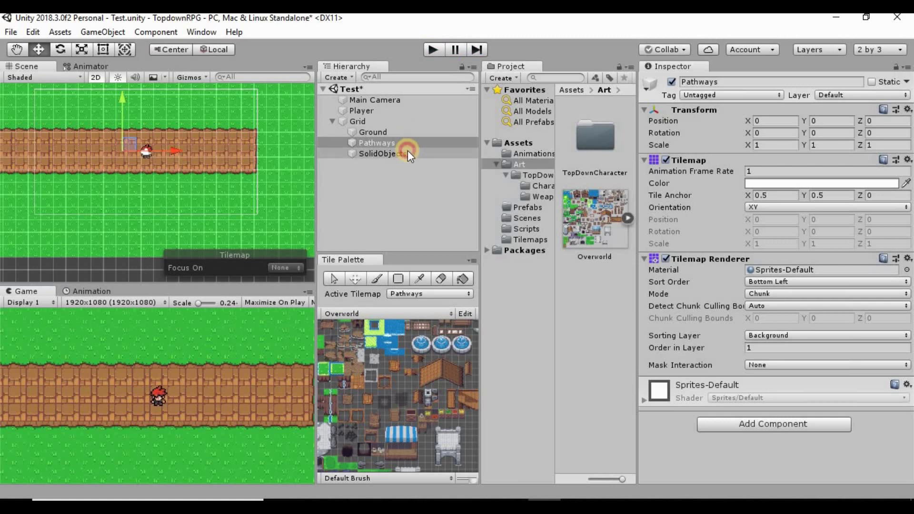
- Make SolidObjects the active tilemap and choose a roof tile of the wooden house for the paintbrush
click(408, 153)
click(441, 293)
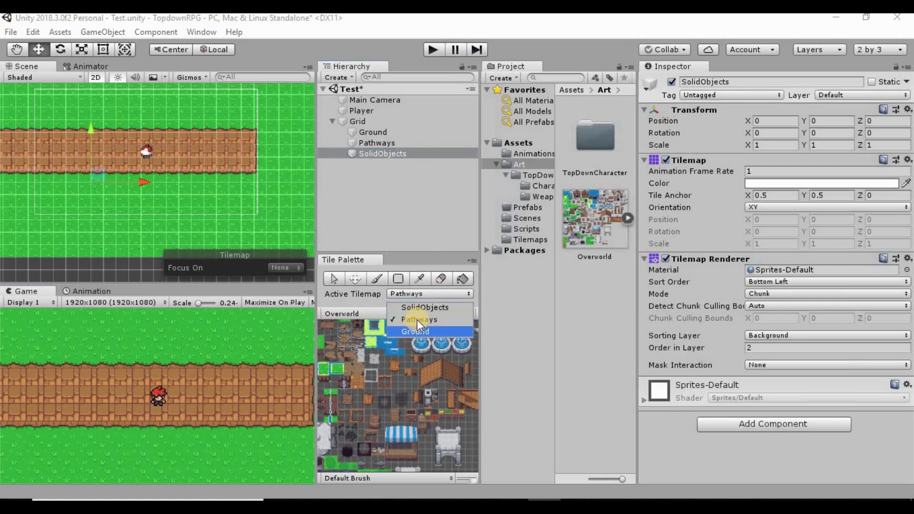
click(421, 308)
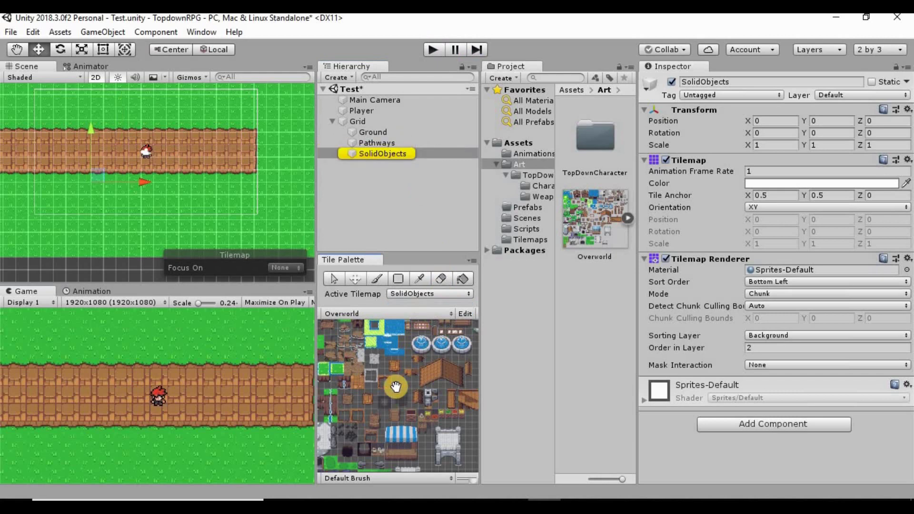
middle_drag(419, 340, 382, 419)
middle_drag(425, 352, 355, 341)
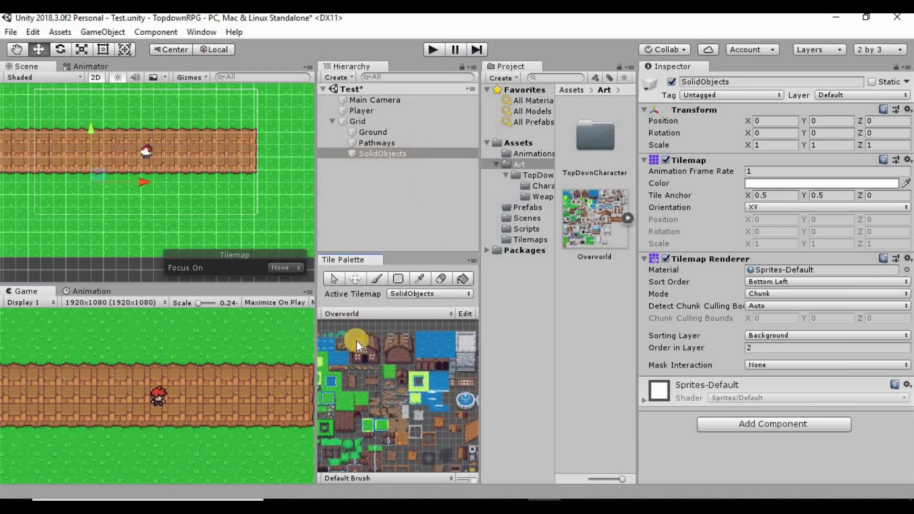
scroll(358, 341, up, 4)
key(b)
click(410, 346)
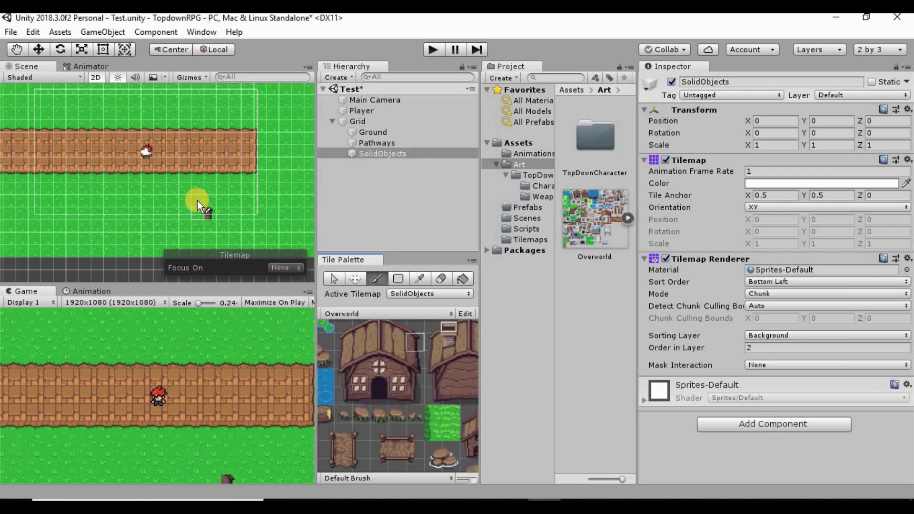
- Pick the whole wooden house from the Overworld palette and paint it on the grass above and beyond the path's right end
scroll(372, 350, down, 1)
key(i)
click(365, 348)
mouse_move(365, 348)
mouse_down()
mouse_move(388, 382)
mouse_move(407, 390)
mouse_up()
click(256, 210)
mouse_move(256, 210)
middle_down()
mouse_move(254, 245)
mouse_move(250, 211)
mouse_move(170, 204)
mouse_move(207, 159)
middle_up()
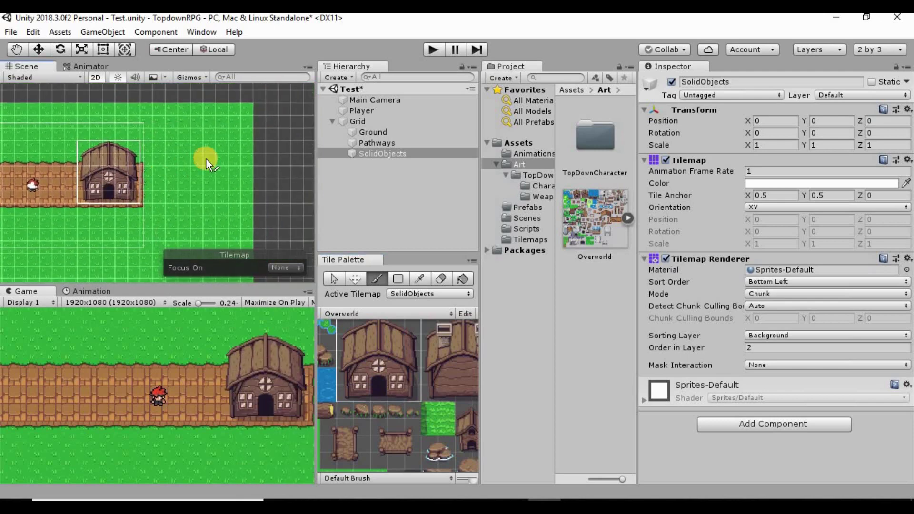
click(234, 162)
mouse_move(185, 229)
middle_down()
mouse_move(207, 210)
mouse_move(247, 211)
middle_up()
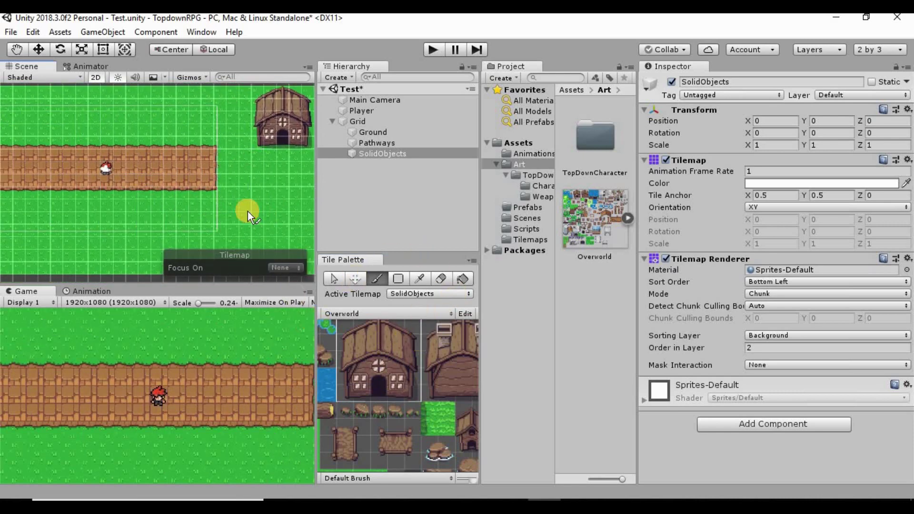
click(301, 235)
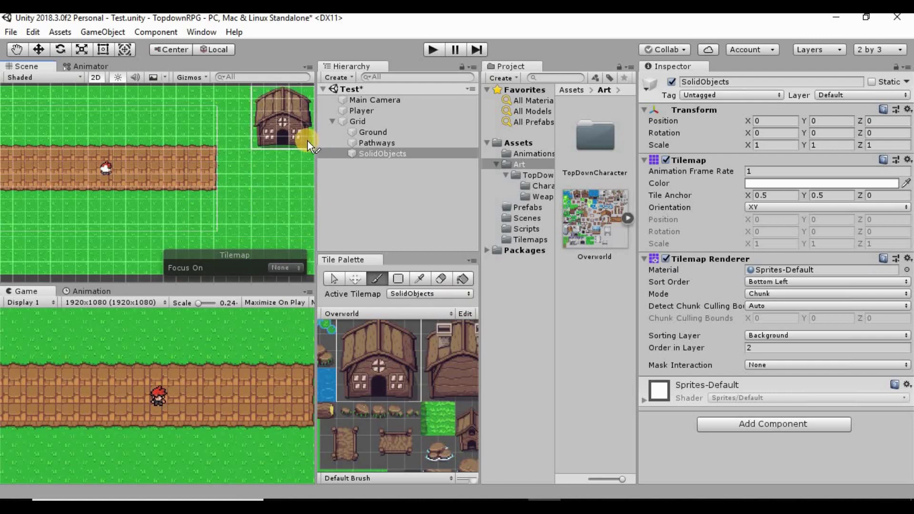
- Play the scene and walk the player off the path's right end, up over the wooden house and to its left side
click(433, 54)
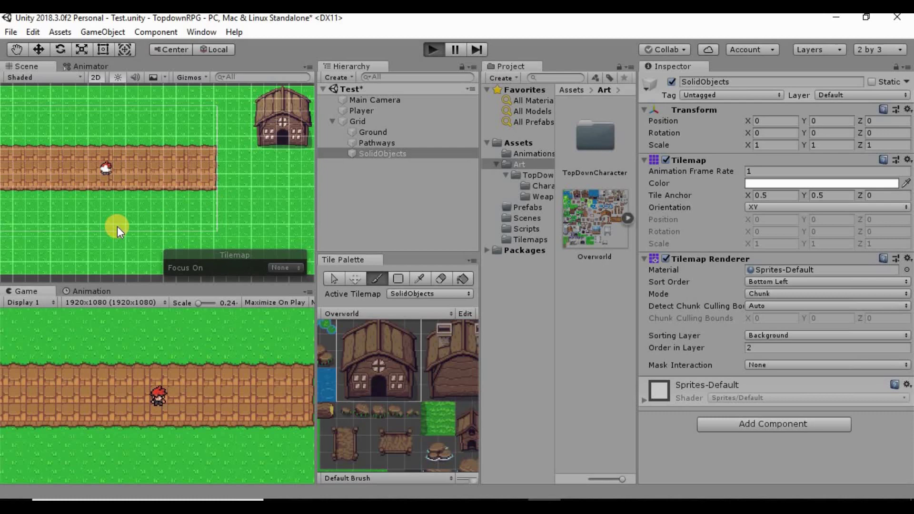
key(Right)
key(Right)
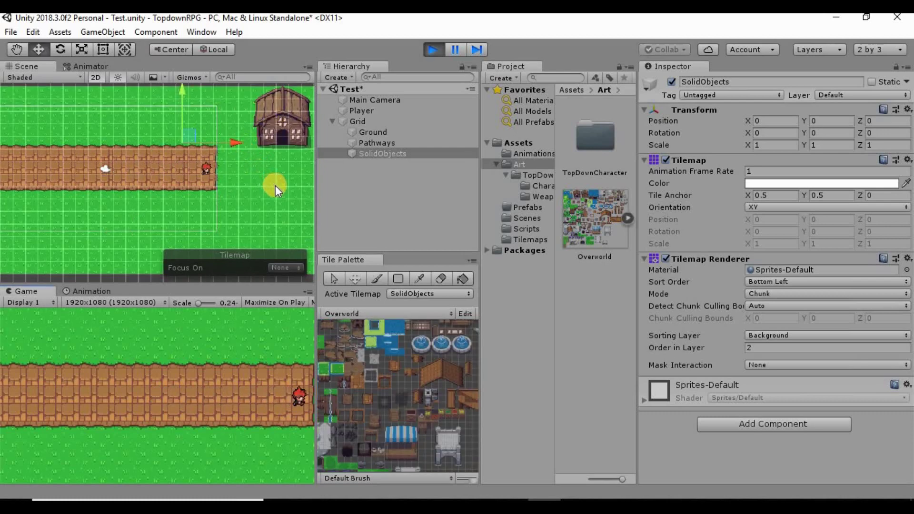
key(Up)
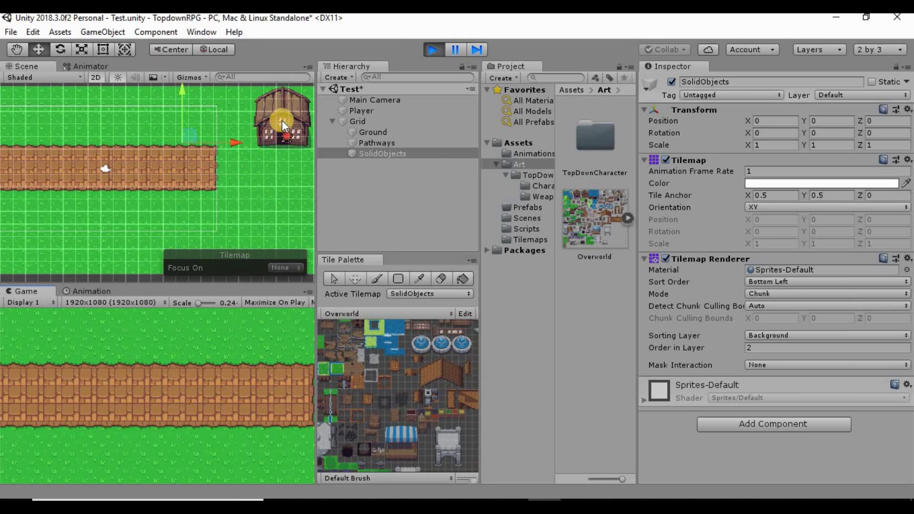
key(Up)
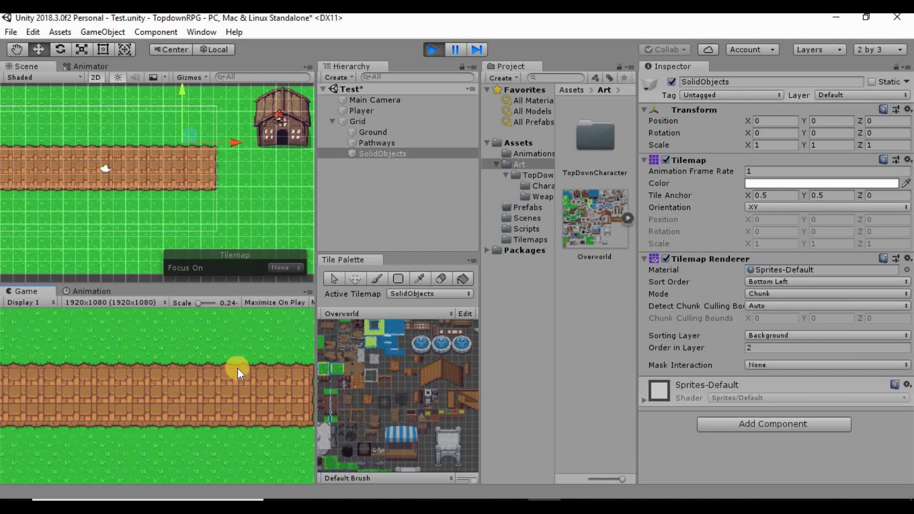
key(Left)
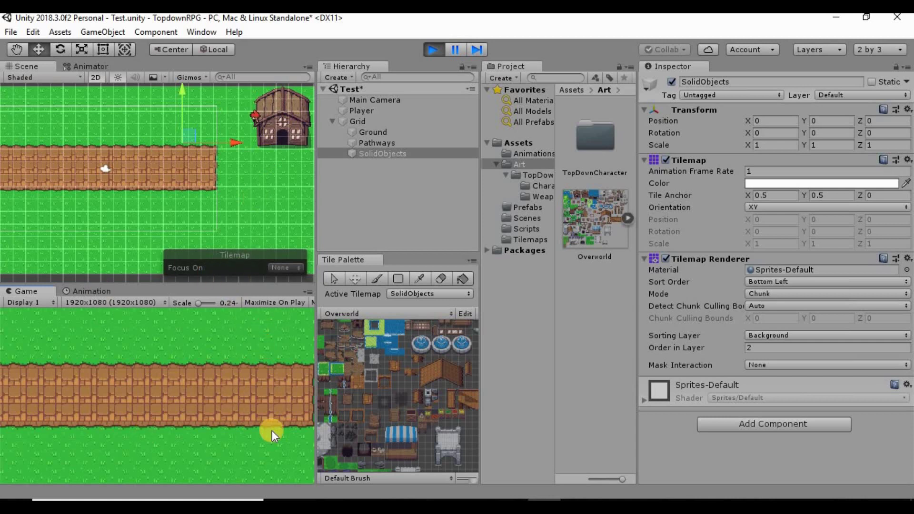
- Walk the player back across the house front and doorway, and down to the grass between the house and the path
key(Right)
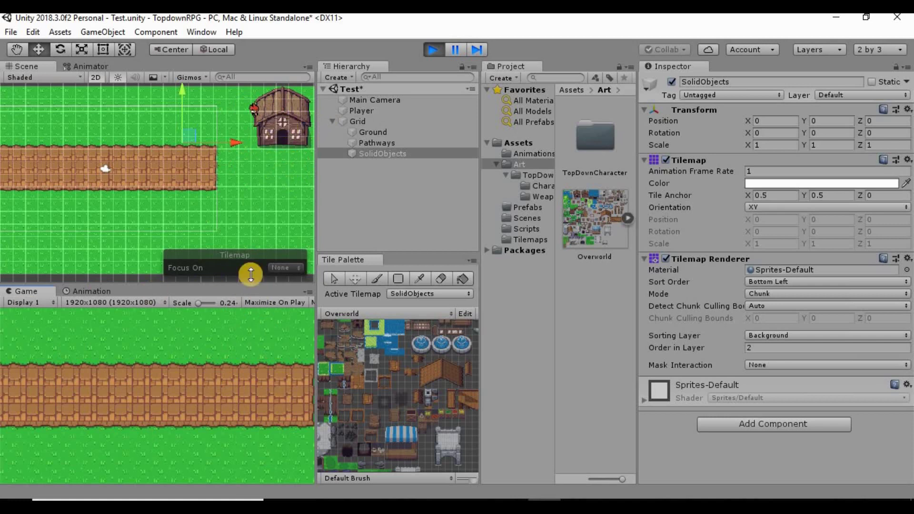
key(Right)
key(Down)
key(Right)
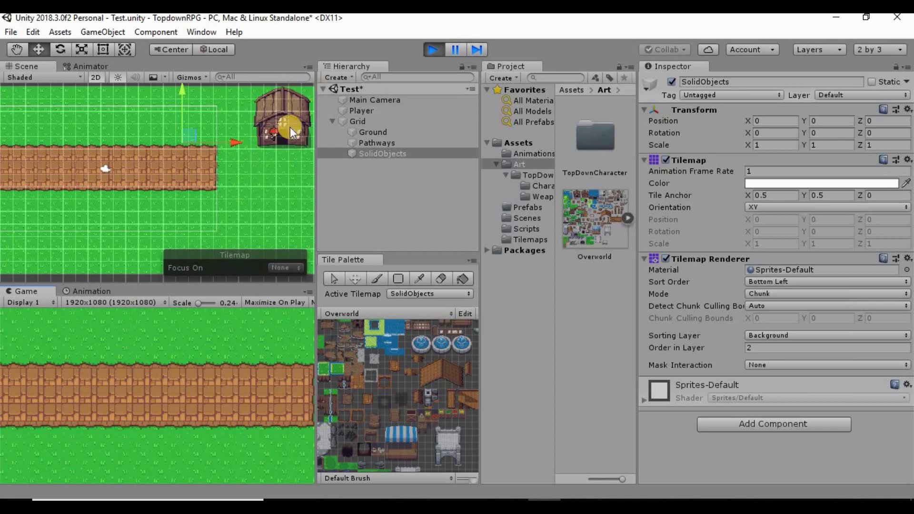
key(Down)
key(Left)
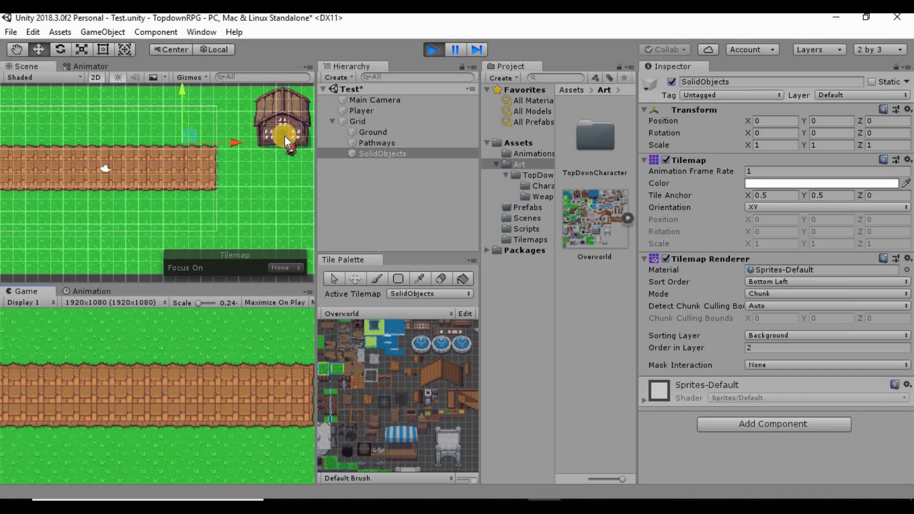
key(Left)
key(Down)
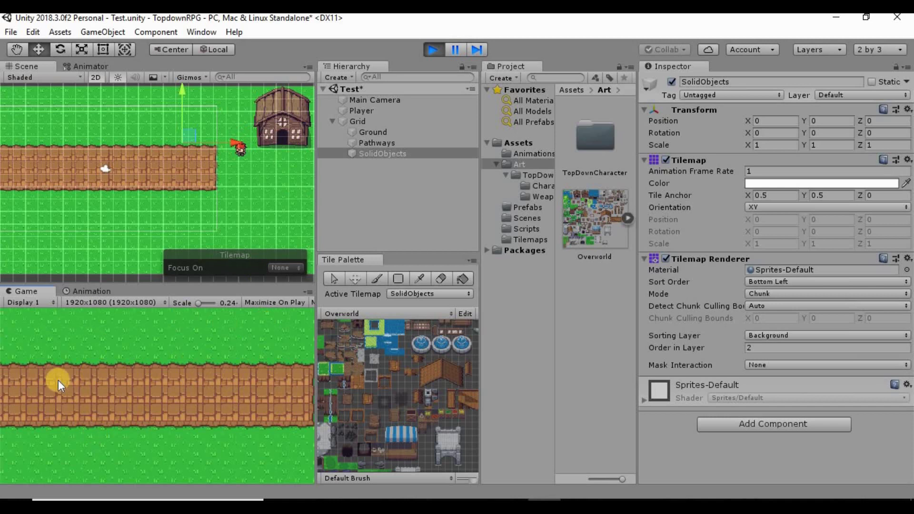
- Walk the player around repeatedly in all directions and back onto the upper part of the stone path to test the movement
key(Right)
key(Up)
key(Left)
key(Right)
key(Left)
key(Right)
key(Right)
key(Left)
key(Down)
key(Right)
key(Right)
key(Down)
key(Right)
key(Up)
key(Left)
key(Down)
key(Right)
key(Up)
key(Left)
key(Down)
key(Right)
key(Up)
key(Left)
key(Down)
key(Right)
key(Down)
key(Up)
key(Up)
key(Left)
key(Down)
key(Right)
key(Up)
key(Left)
key(Left)
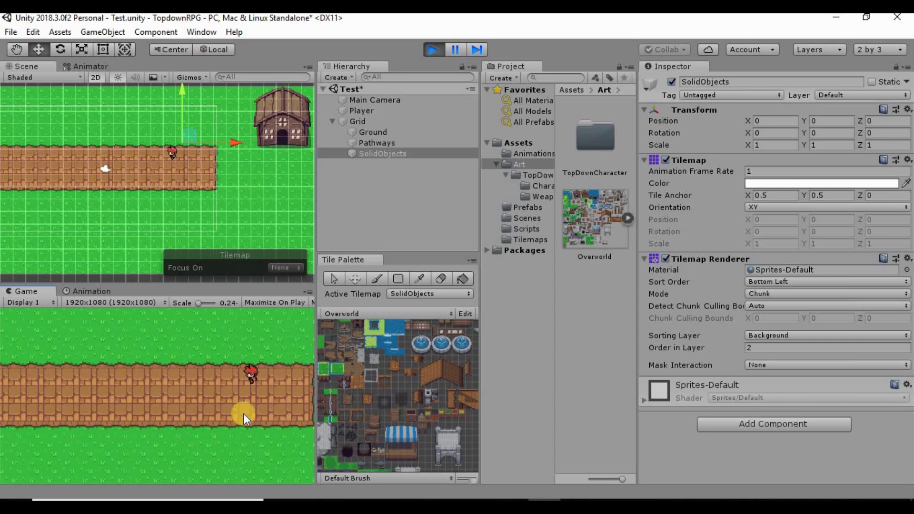
key(Right)
key(Left)
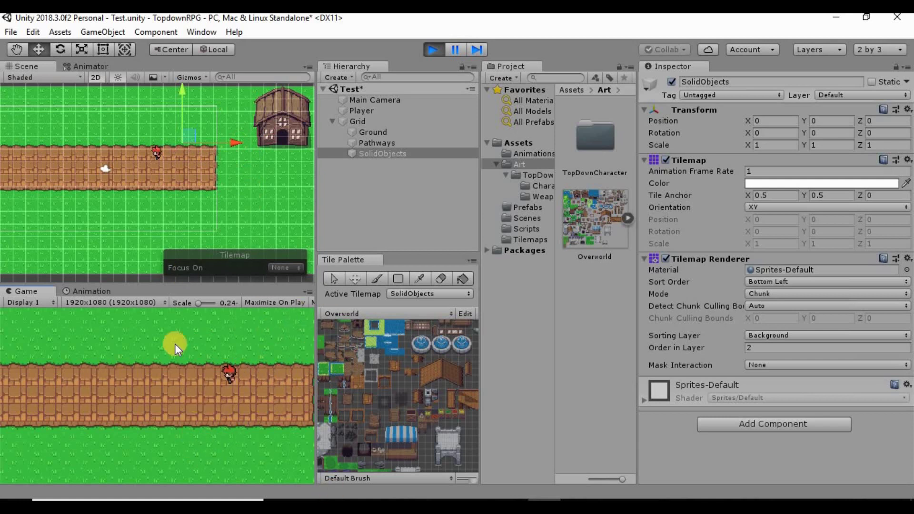
key(Down)
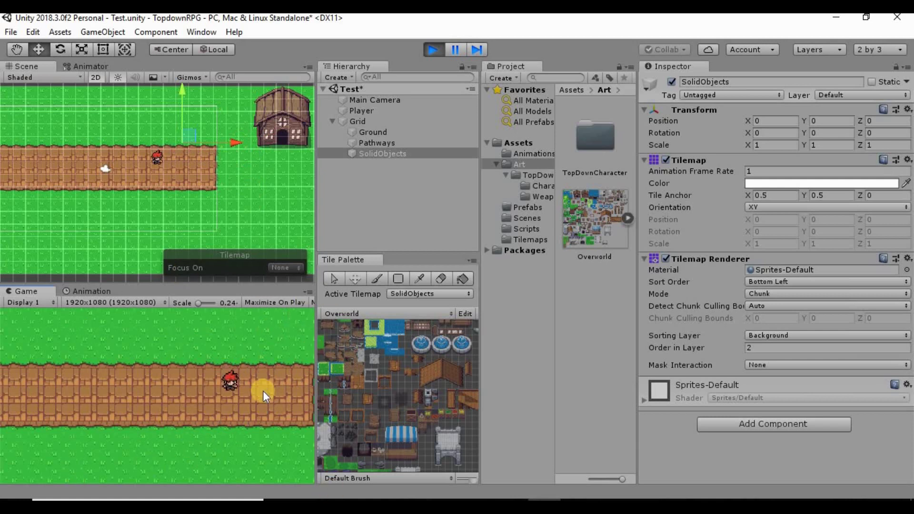